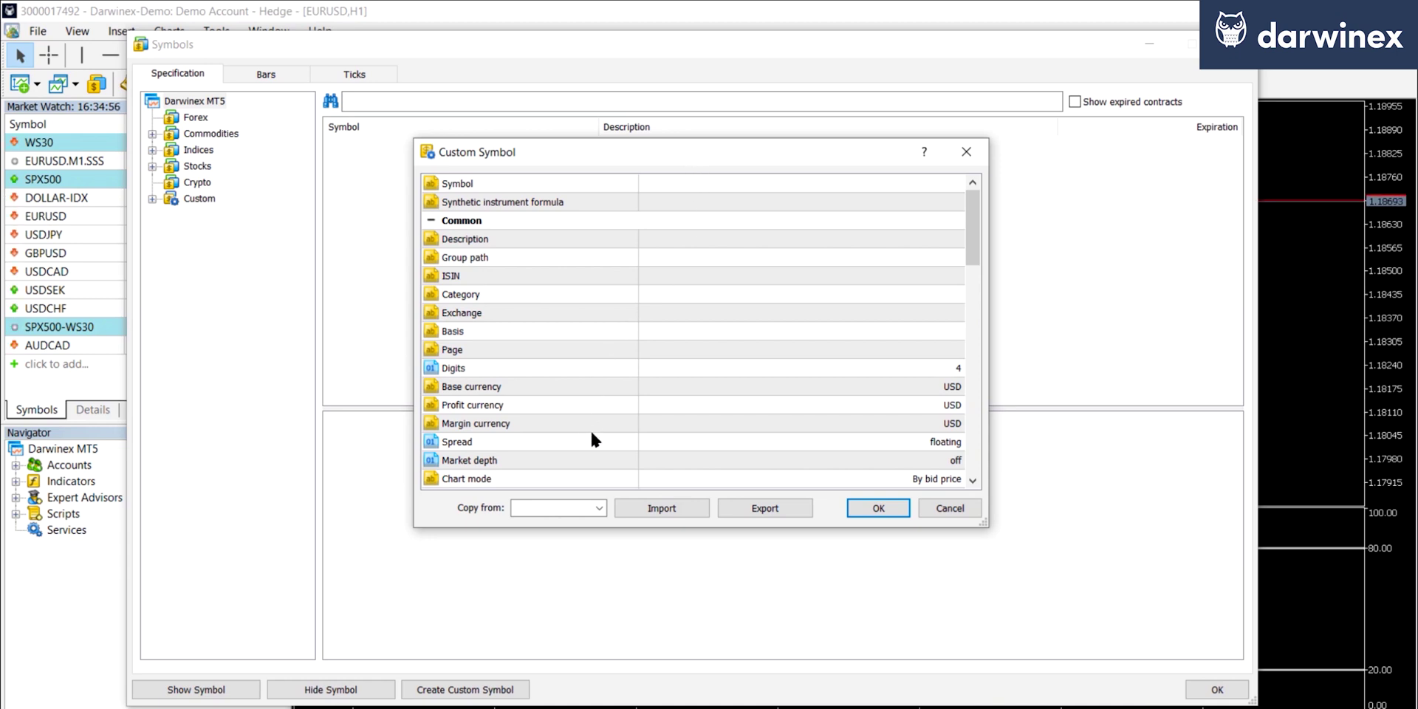
Copy the settings of the Forex symbol EURUSD into the new custom symbol.
click(600, 508)
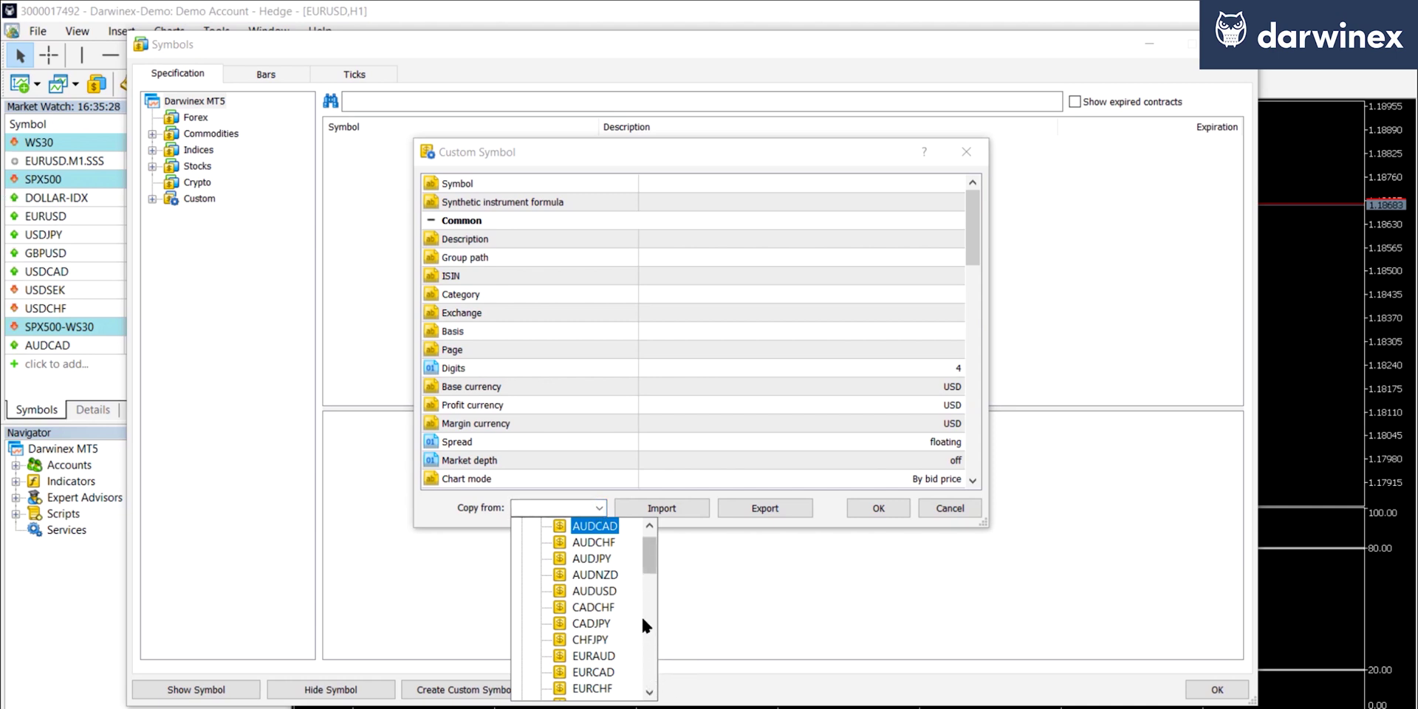
drag(650, 558, 644, 626)
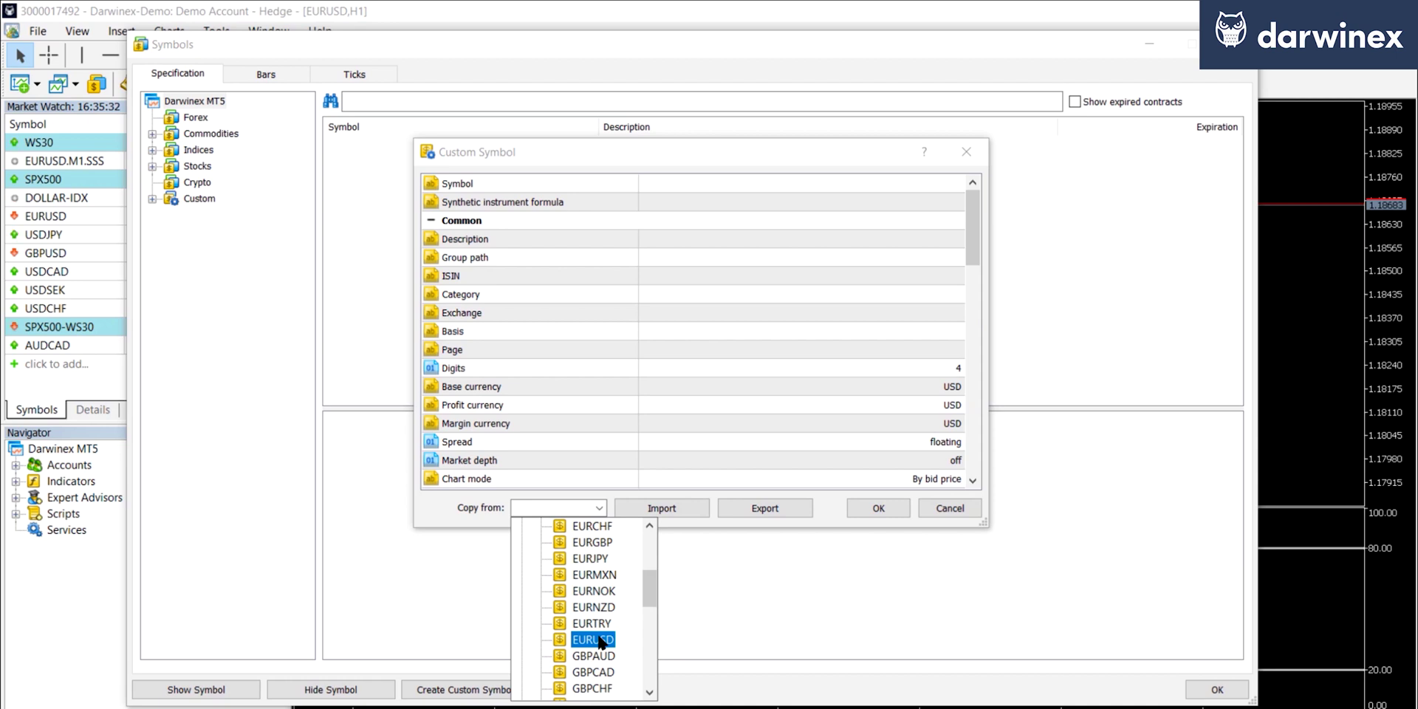
click(597, 640)
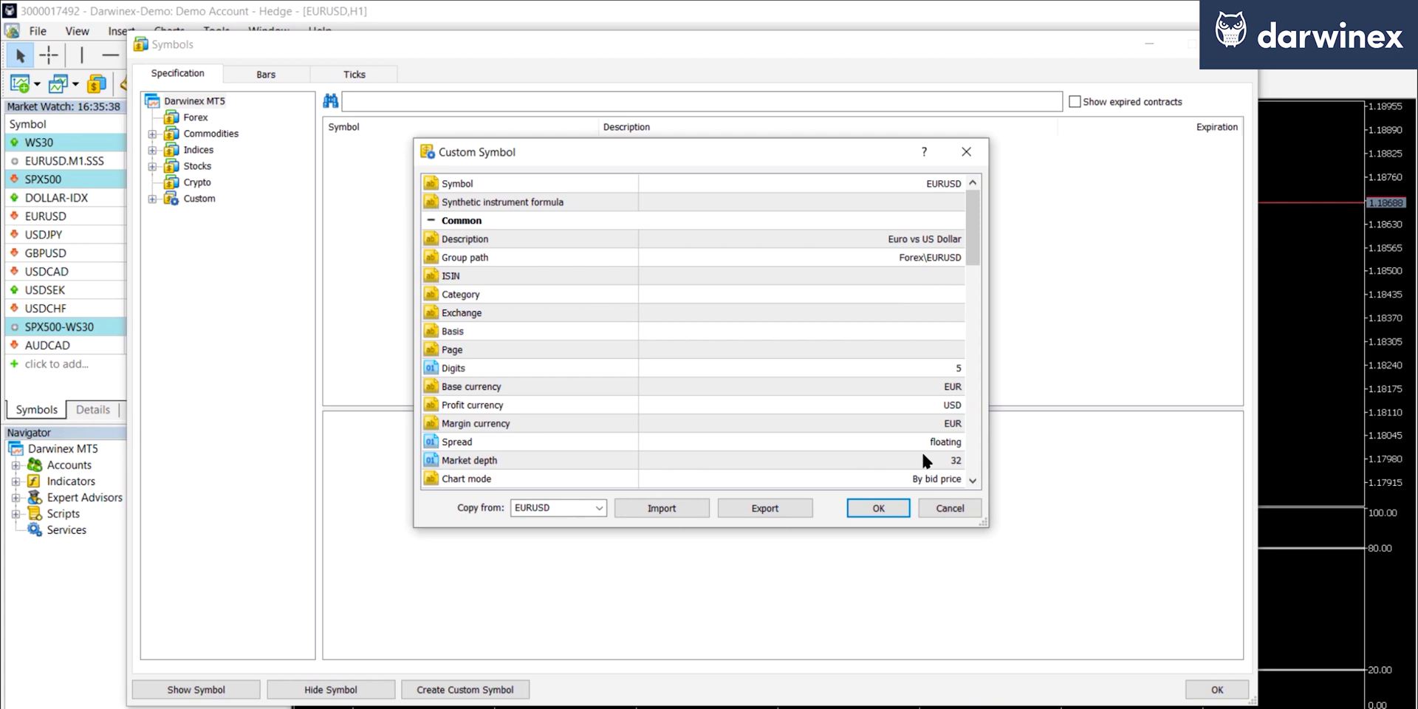
Review the copied properties of the custom symbol, from currencies, group path, digits and chart mode down to swaps and sessions.
click(937, 422)
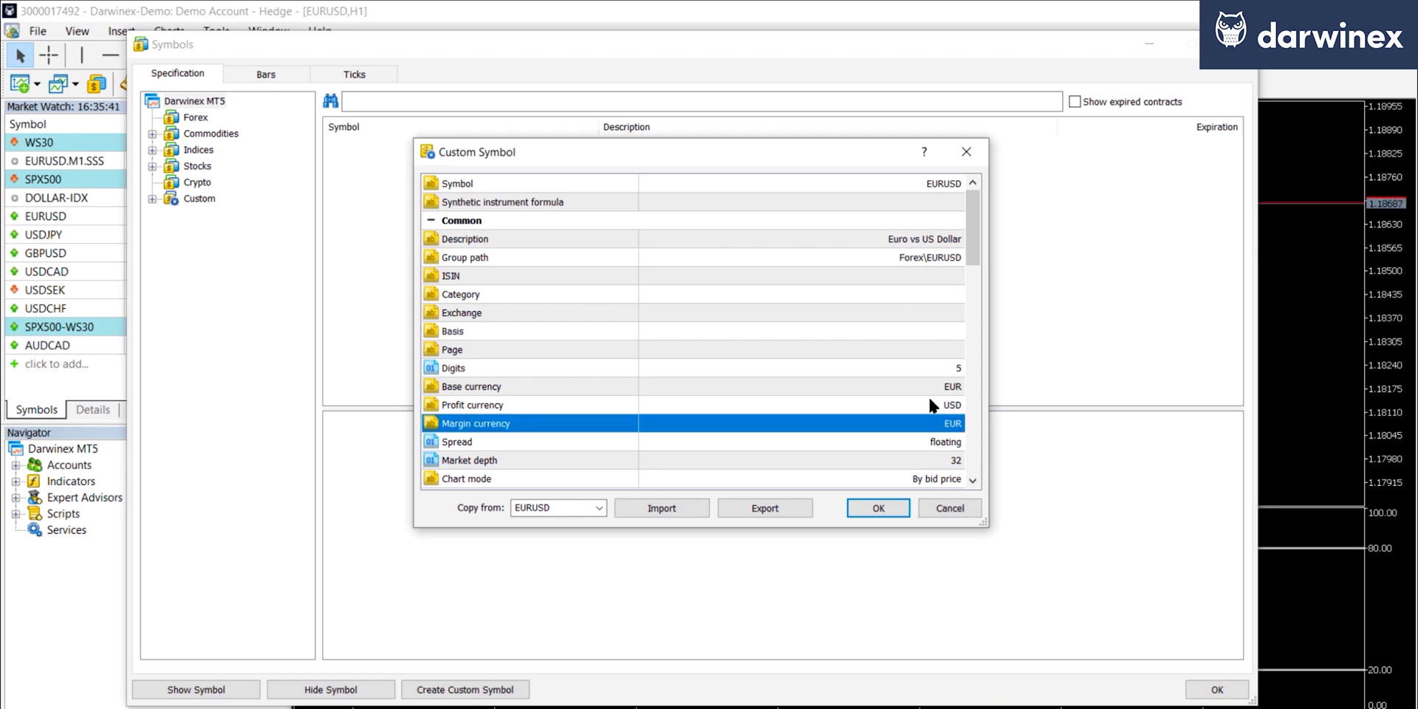
click(933, 405)
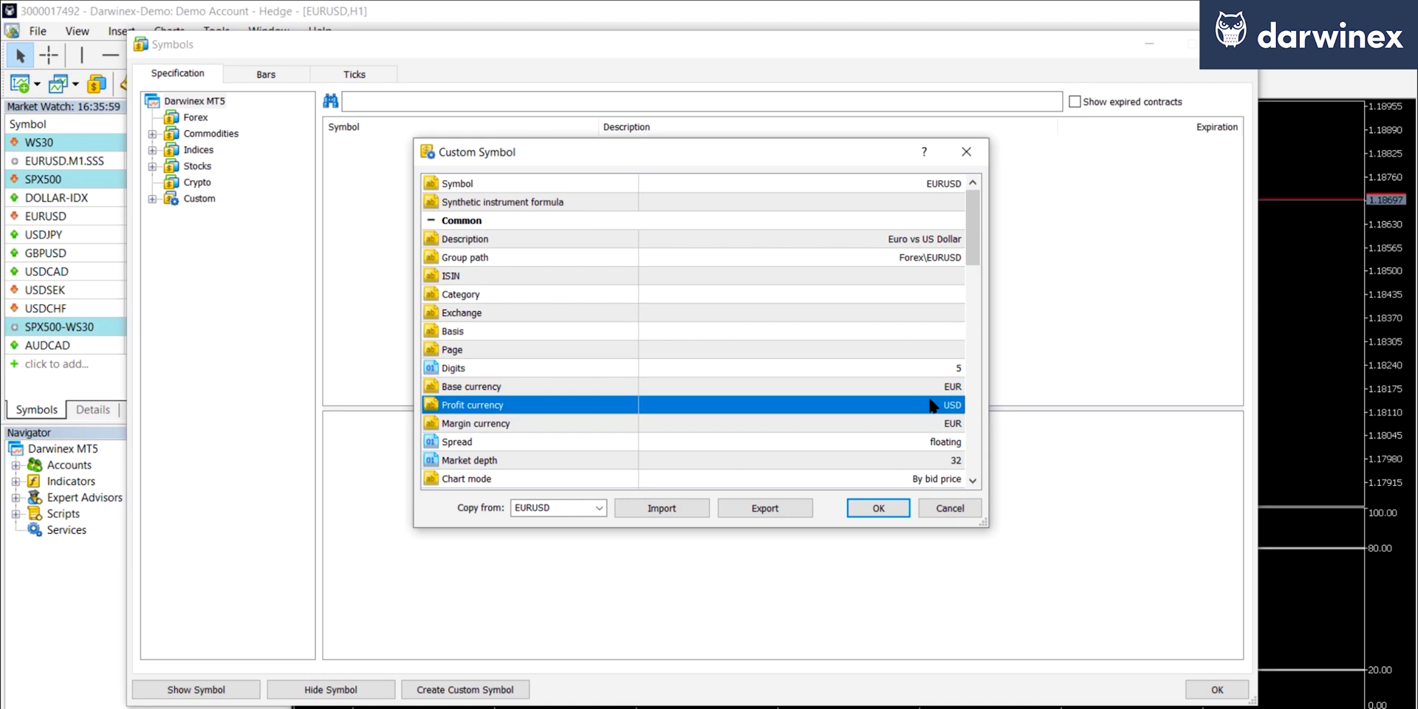
click(933, 423)
click(933, 258)
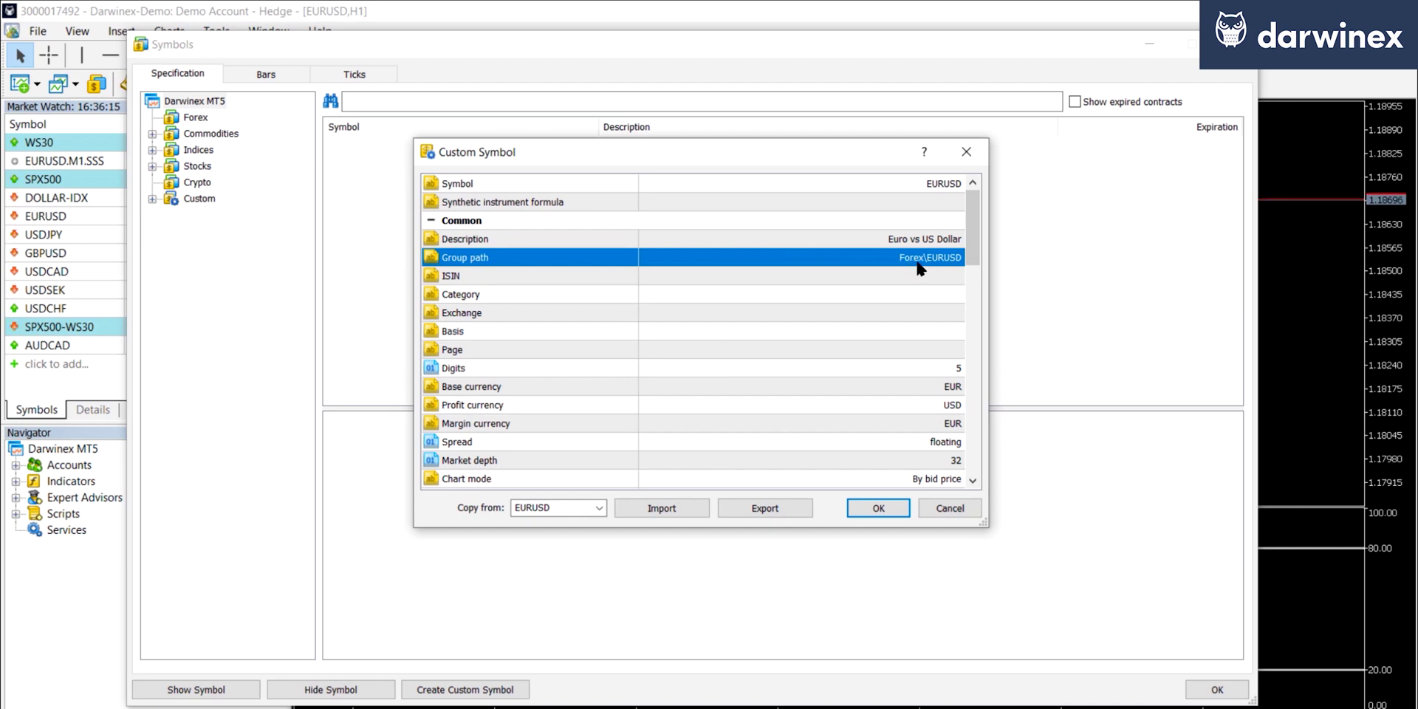
click(956, 370)
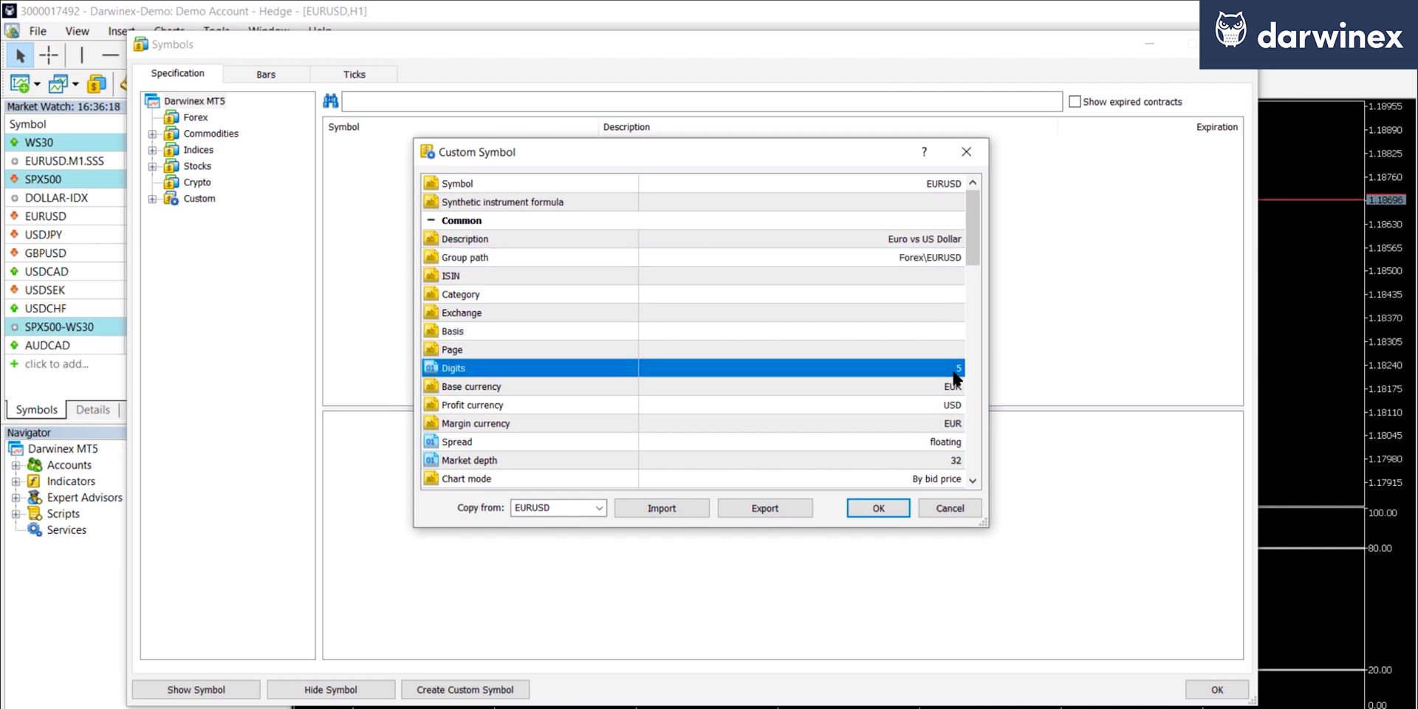
click(973, 481)
click(973, 480)
click(973, 480)
click(973, 480)
click(973, 480)
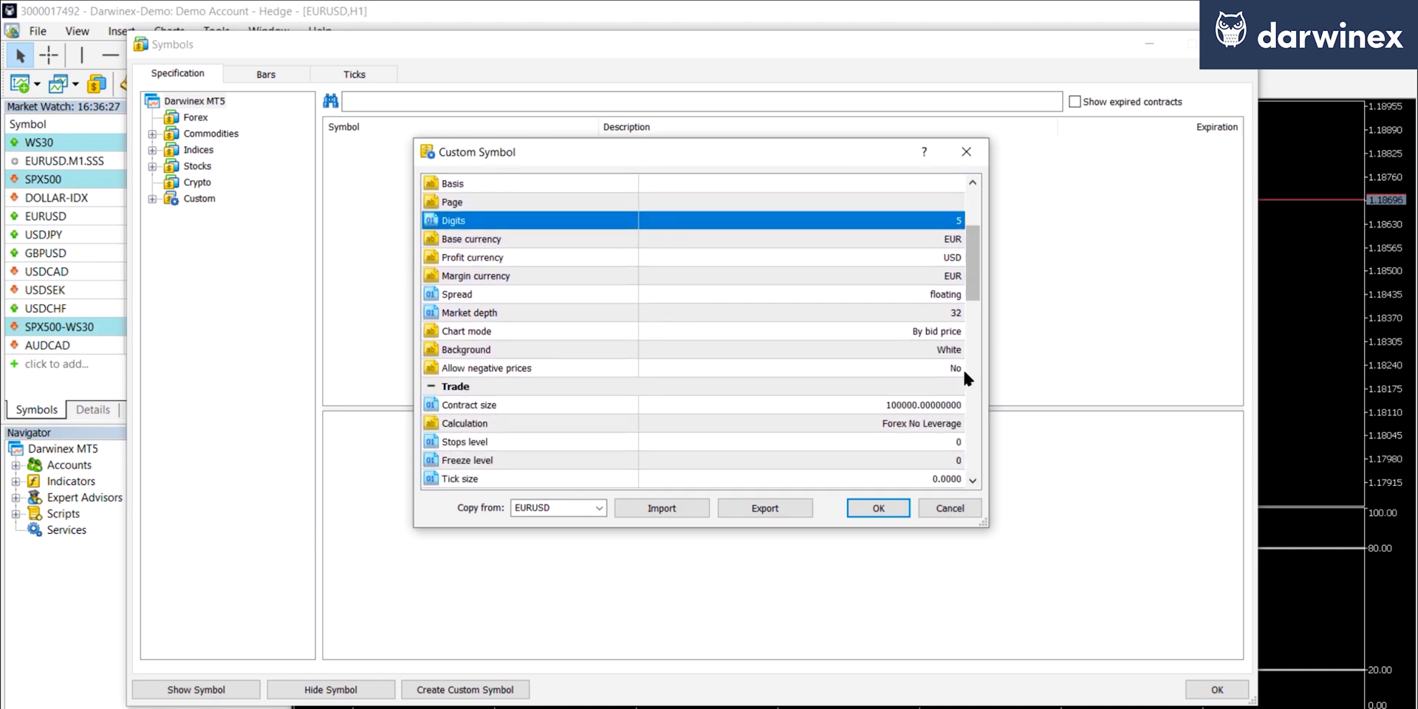
click(931, 330)
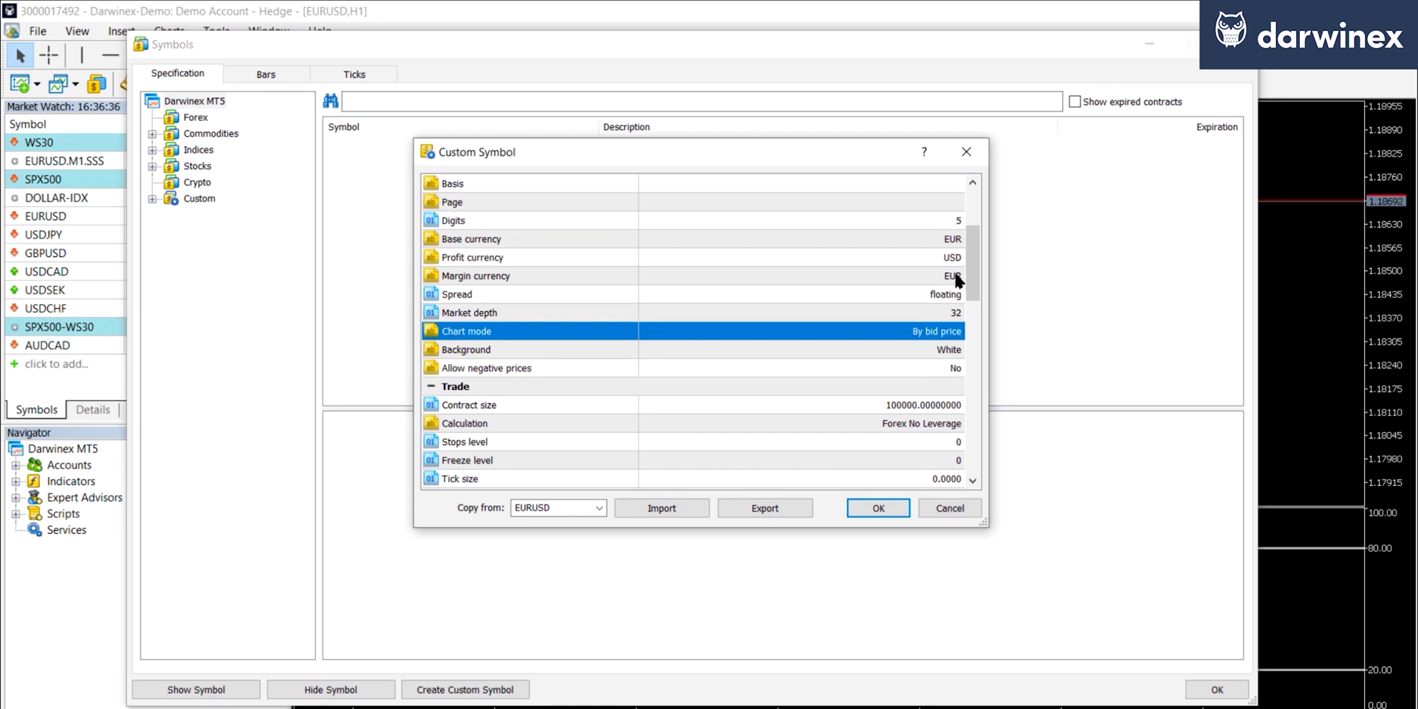
drag(974, 273, 985, 422)
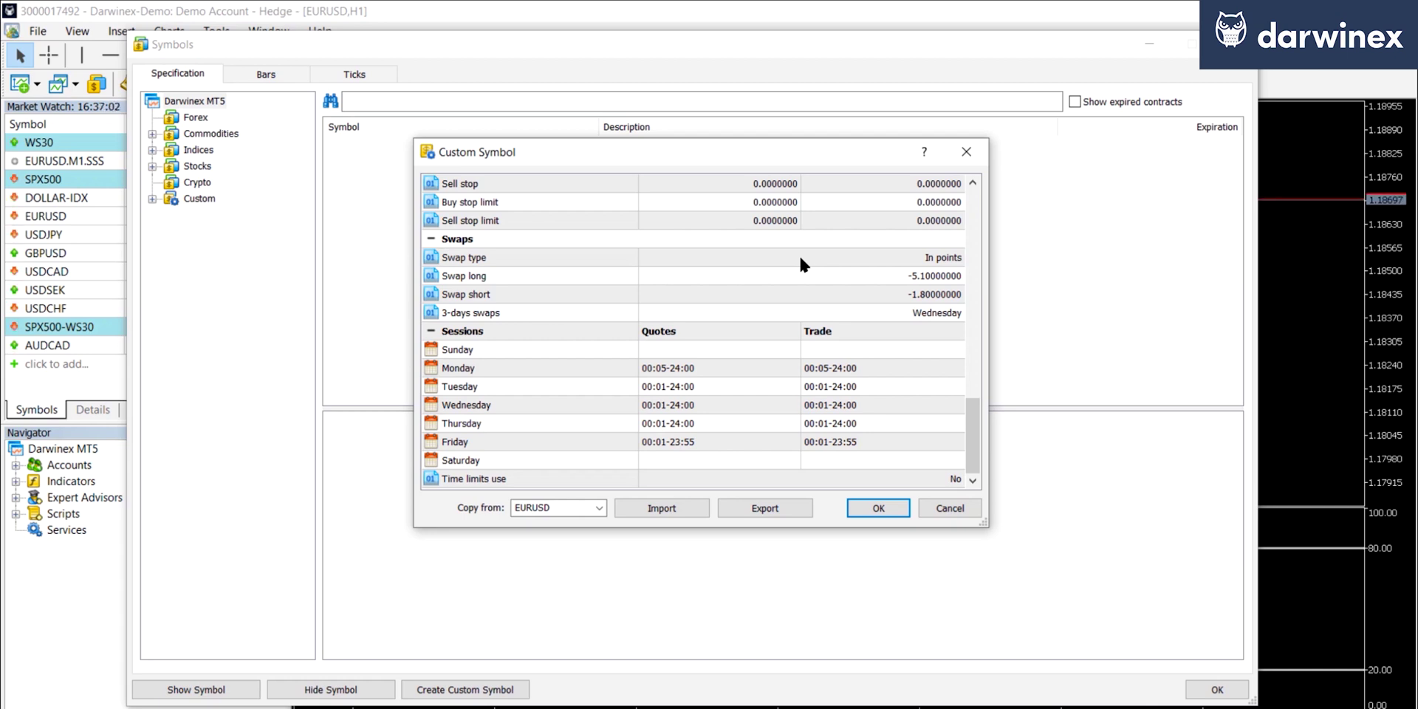
double_click(827, 373)
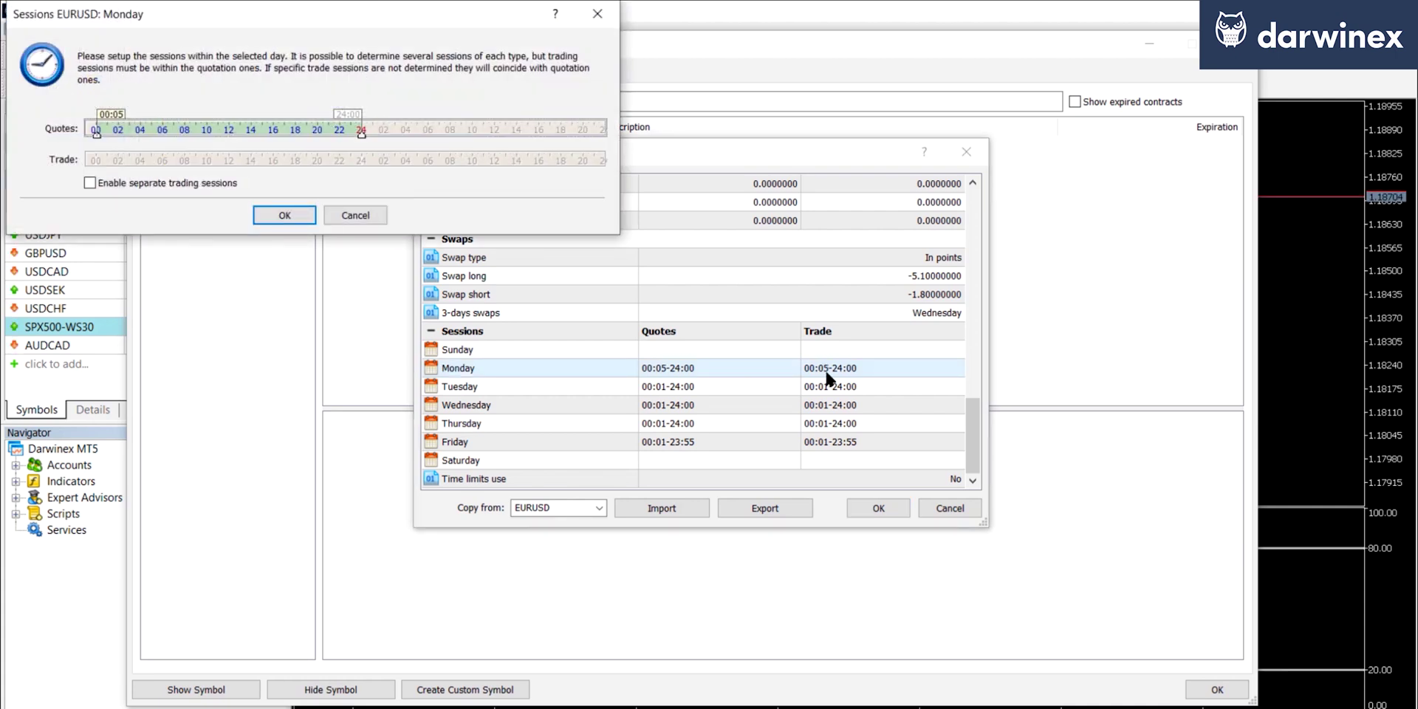
drag(361, 135, 312, 136)
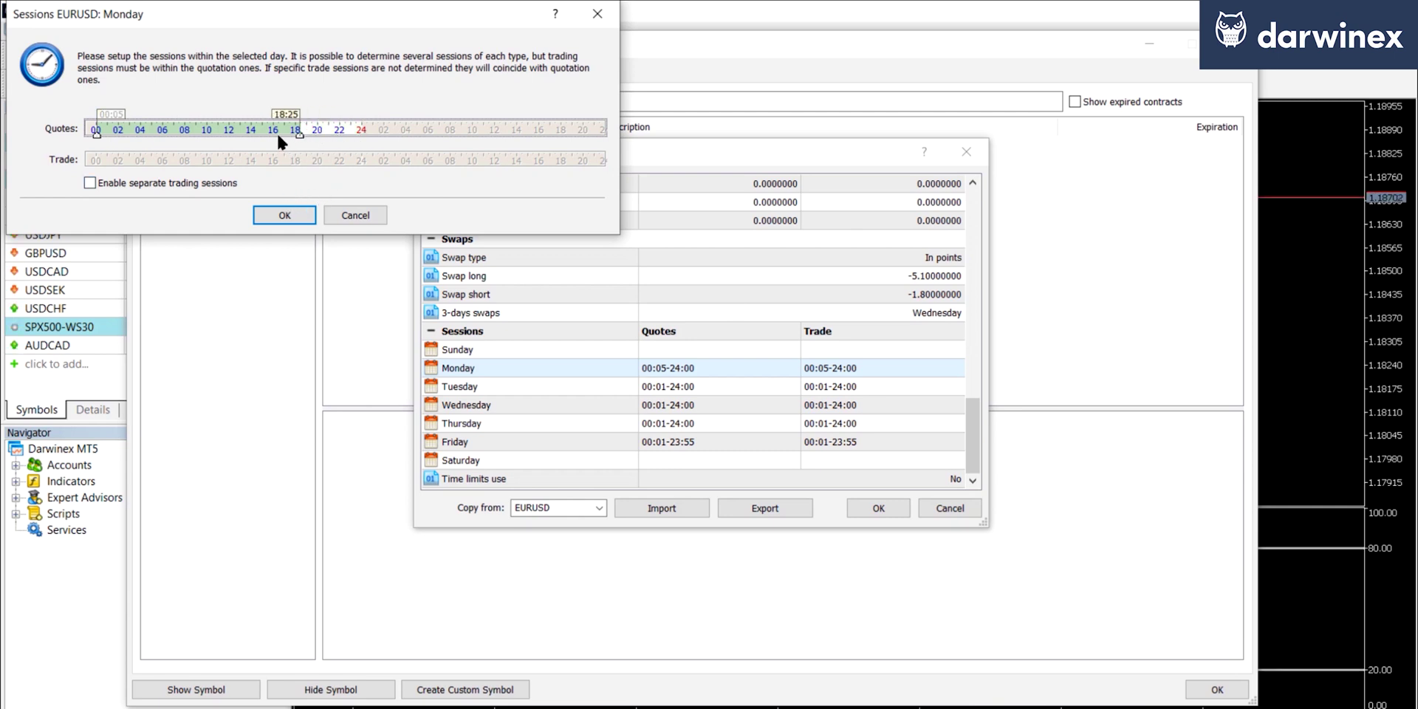
click(345, 216)
Name the custom symbol EURUSD.custom and create it.
click(896, 509)
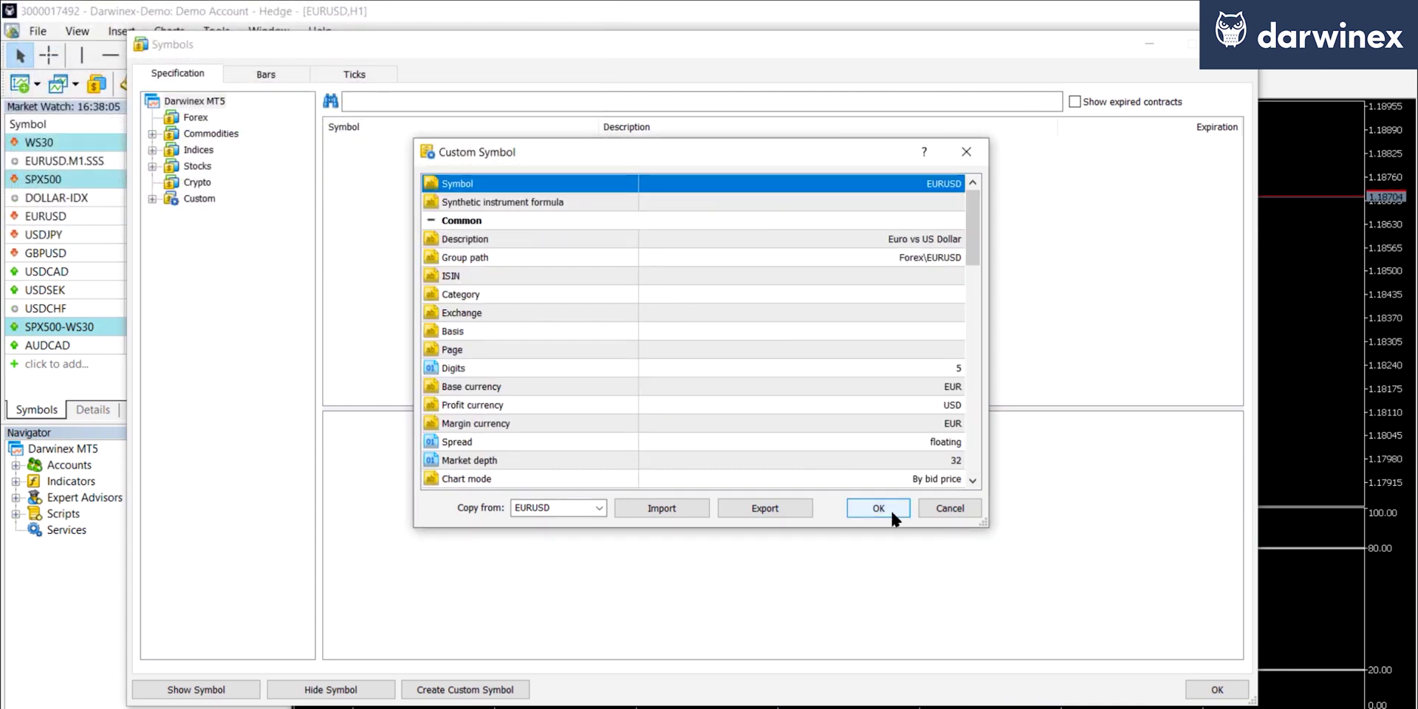
click(955, 186)
click(855, 185)
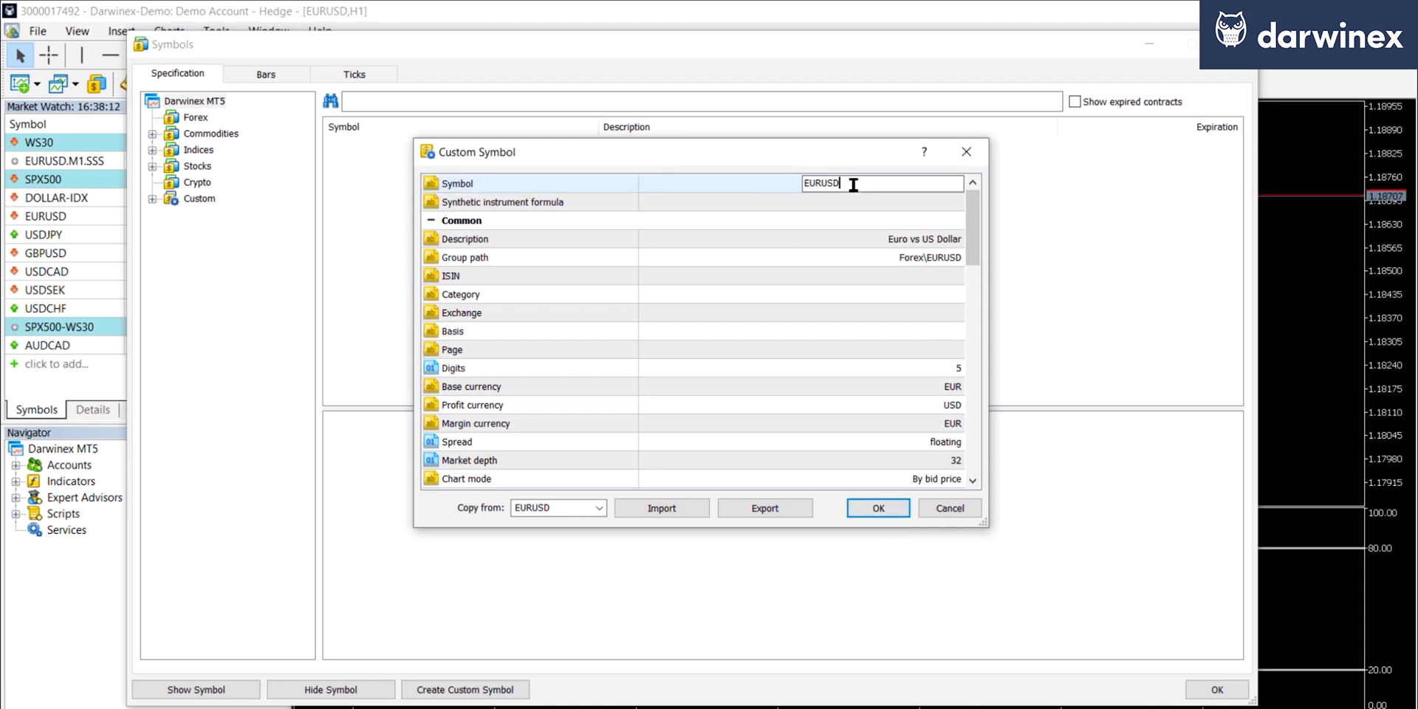
drag(841, 183, 782, 184)
click(846, 183)
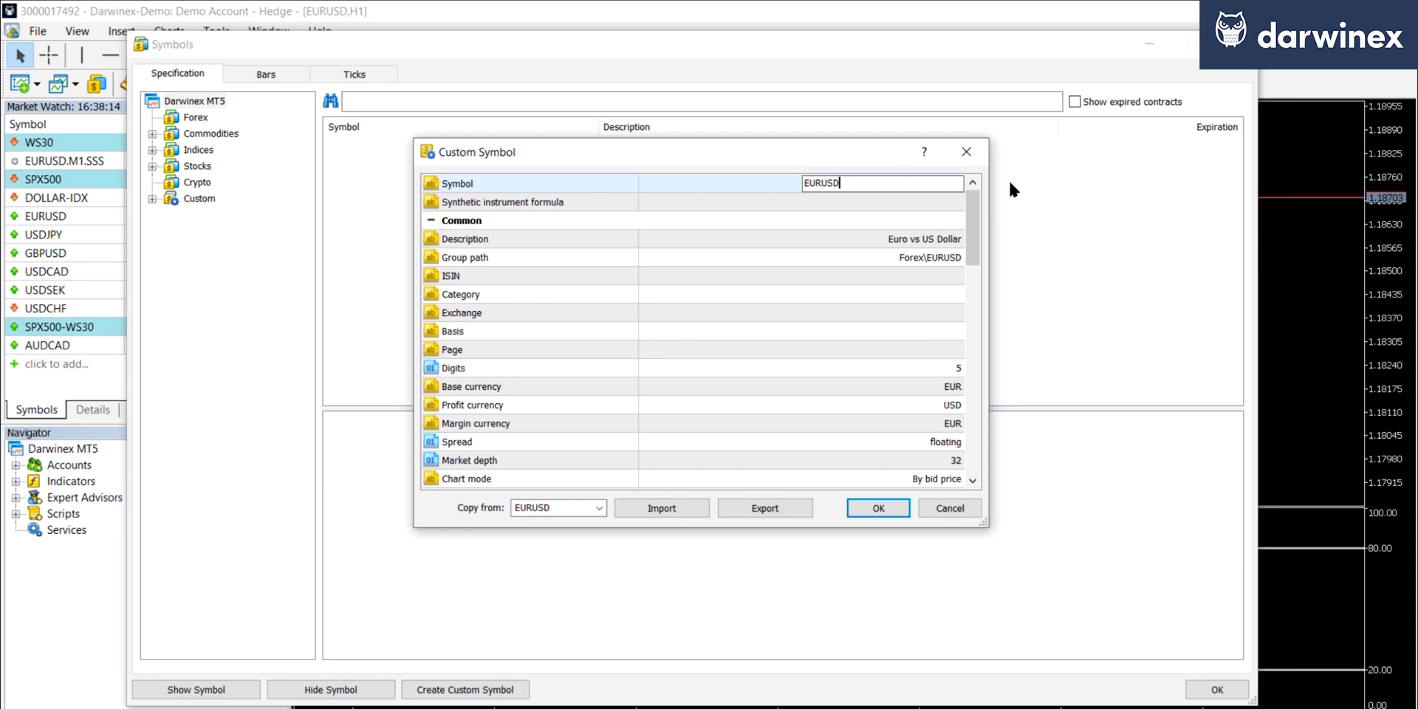
text(.custom)
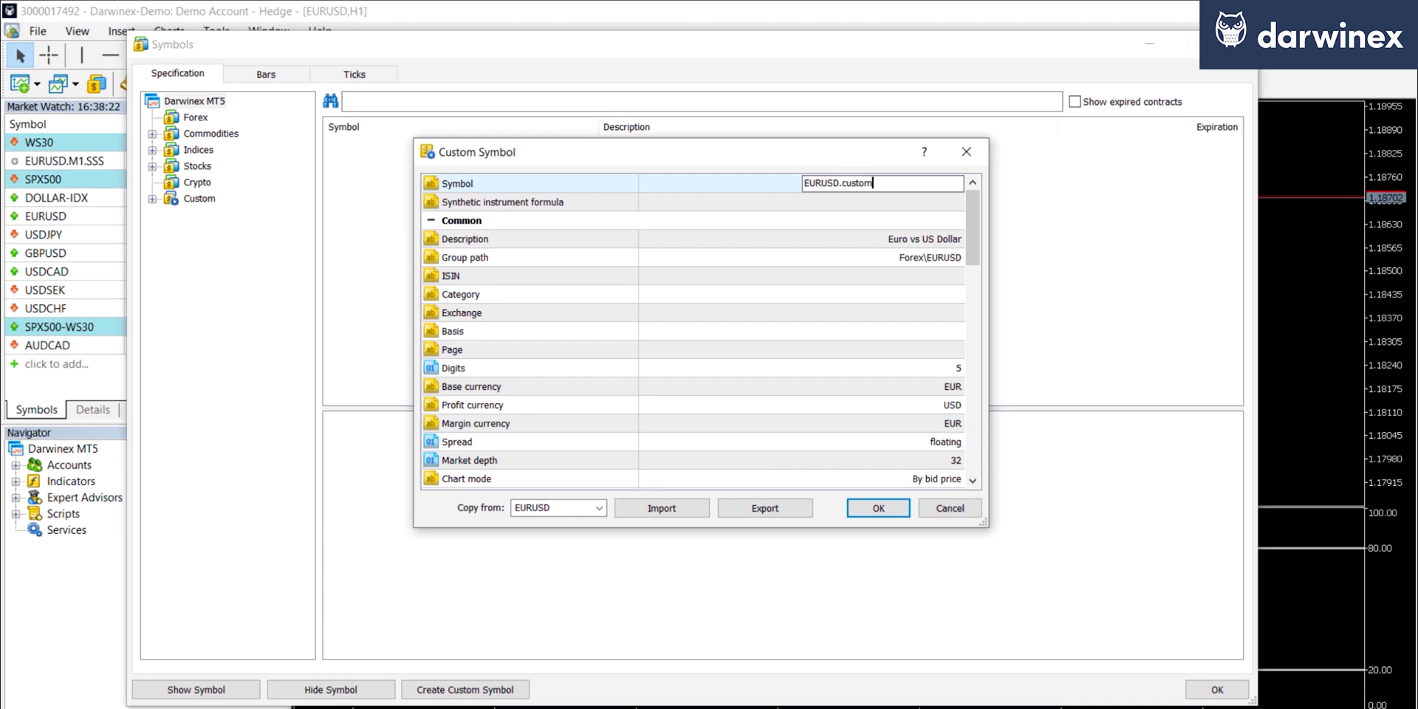
click(880, 502)
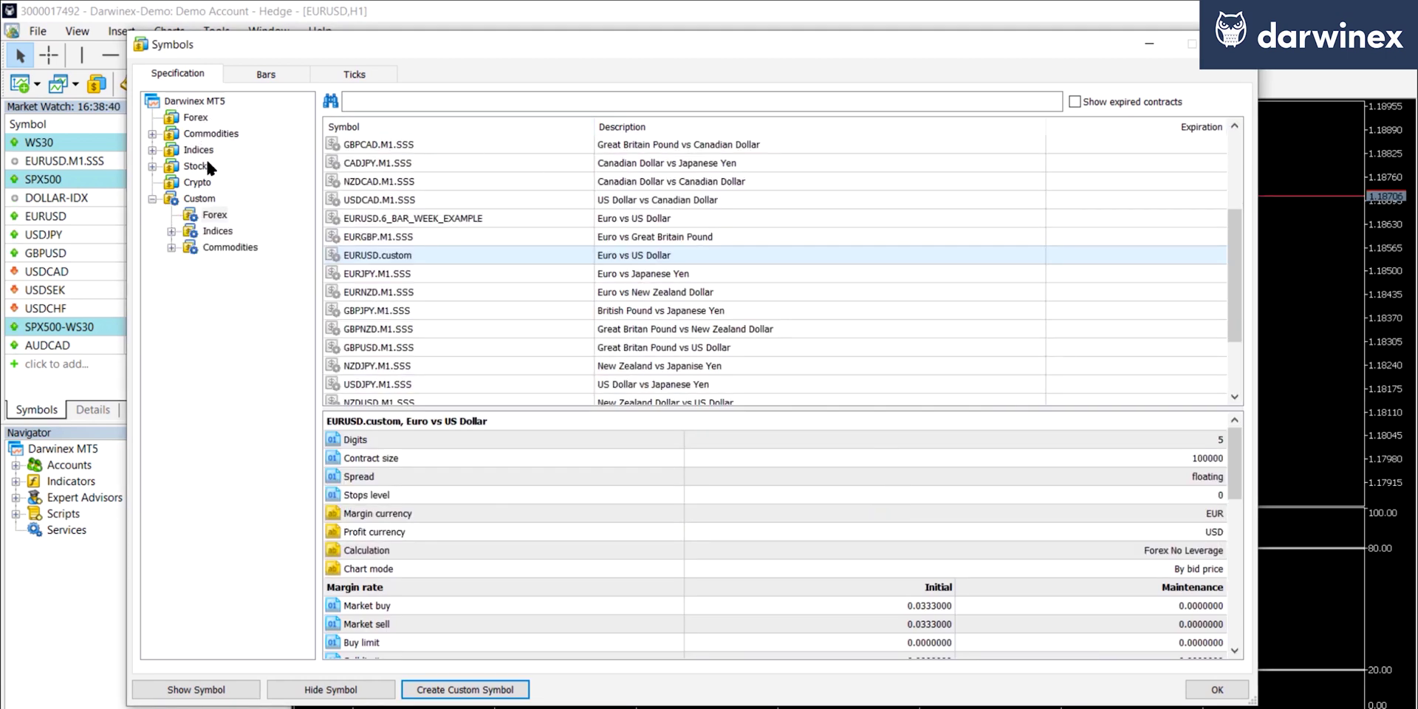
Add EURUSD.custom from the custom Forex group to the Market Watch.
click(191, 200)
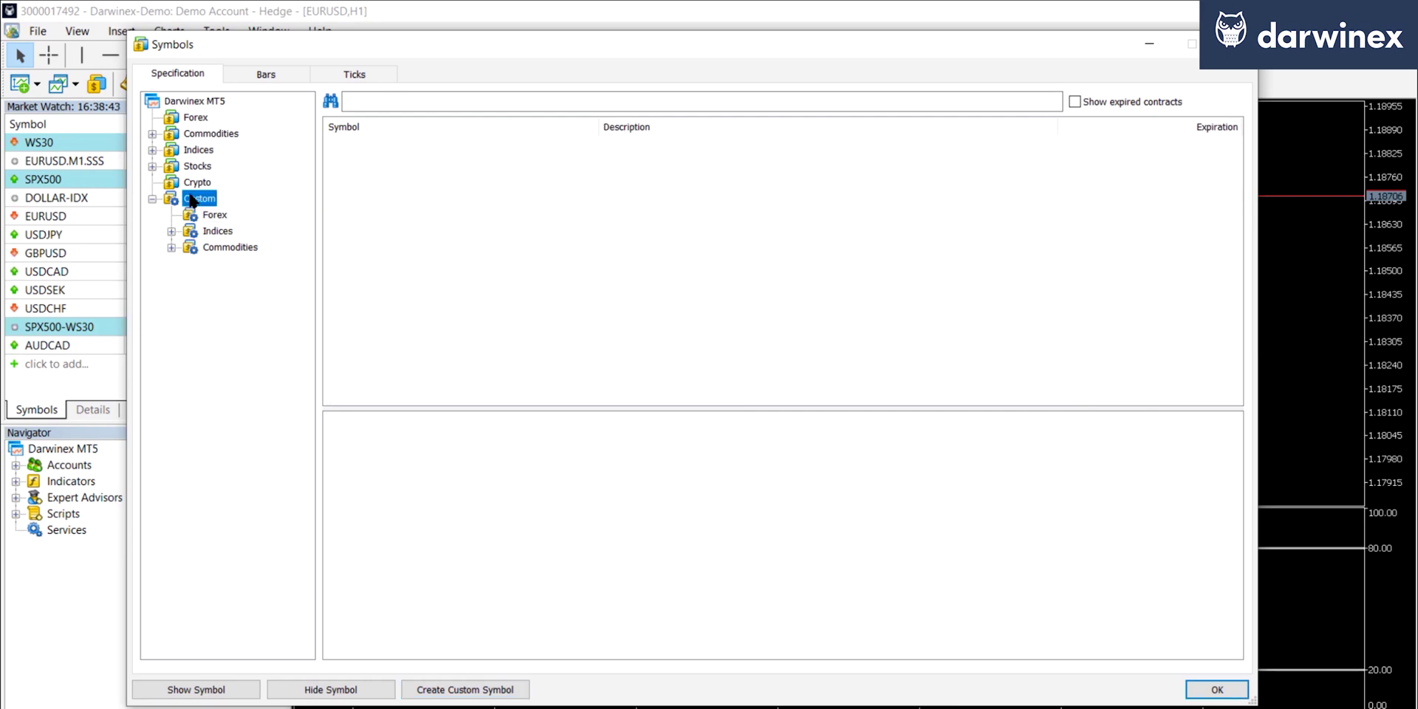
click(226, 217)
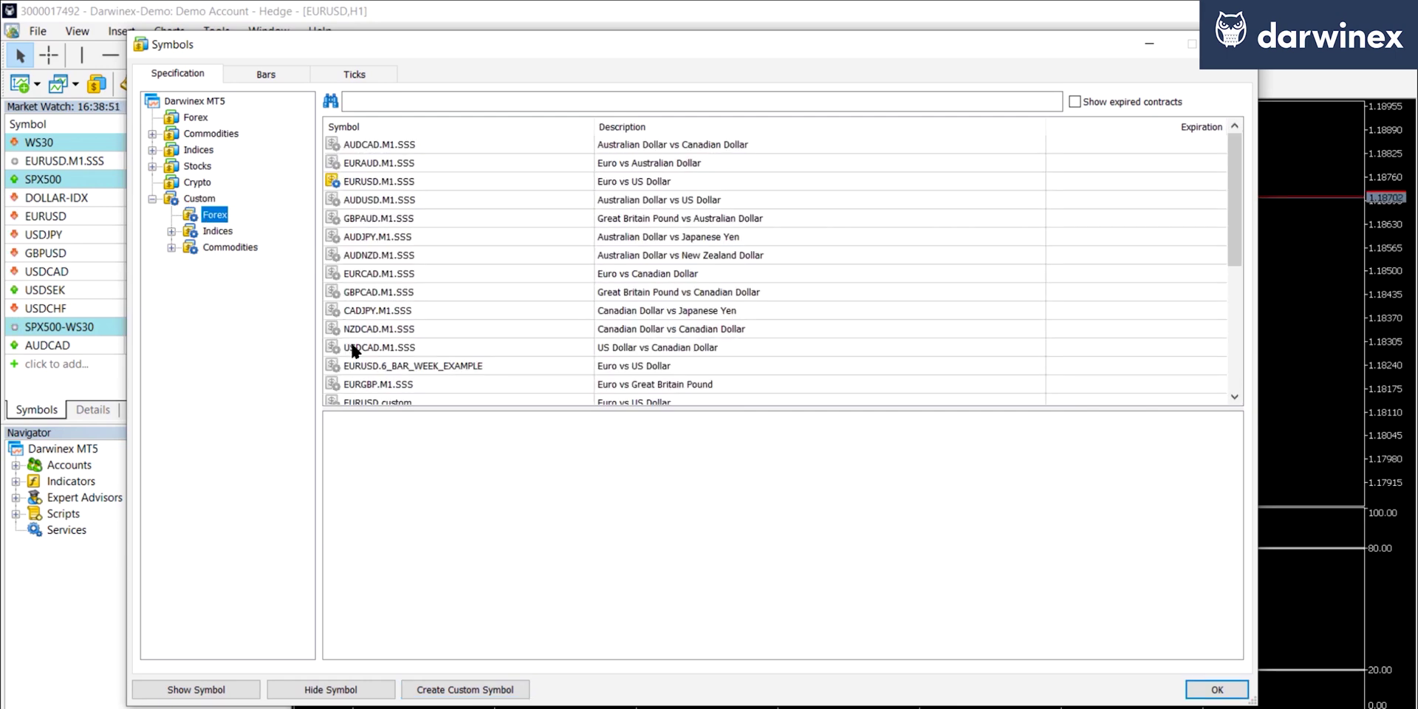
scroll(345, 348, down, 4)
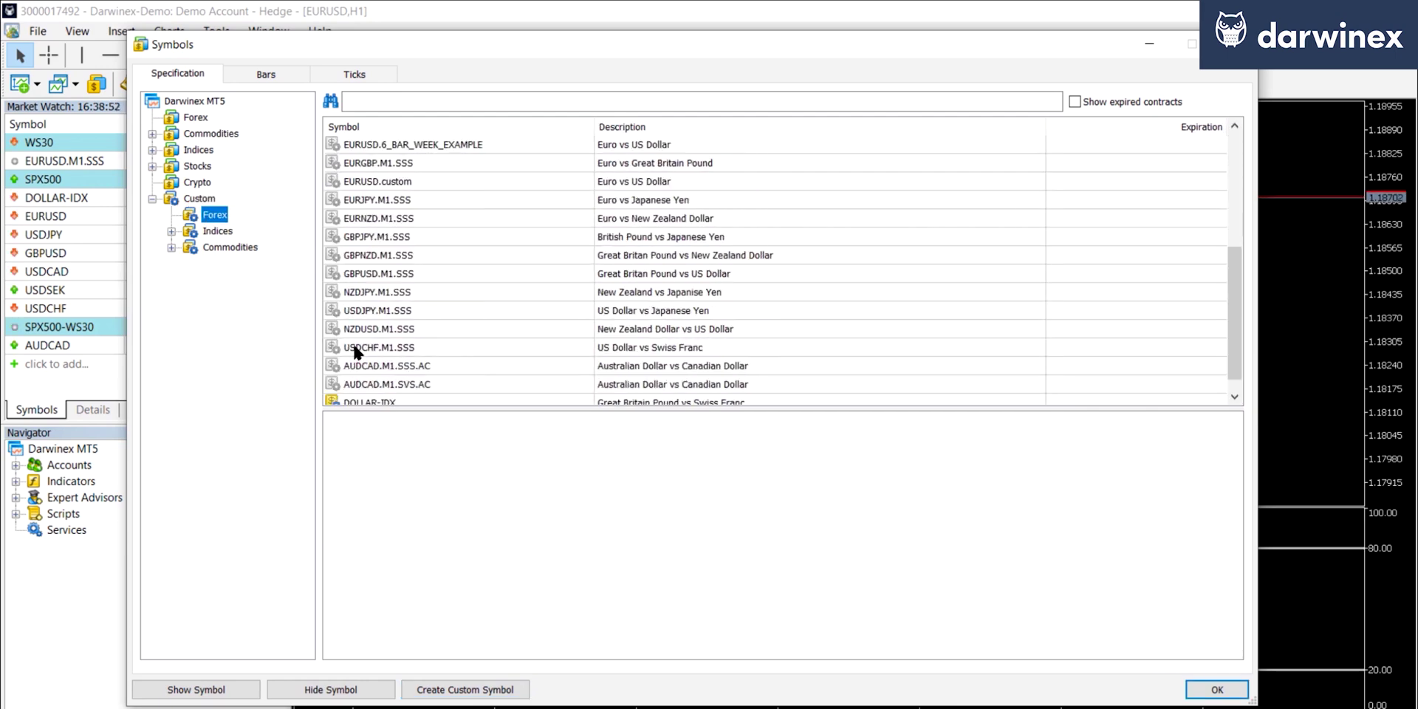
click(401, 184)
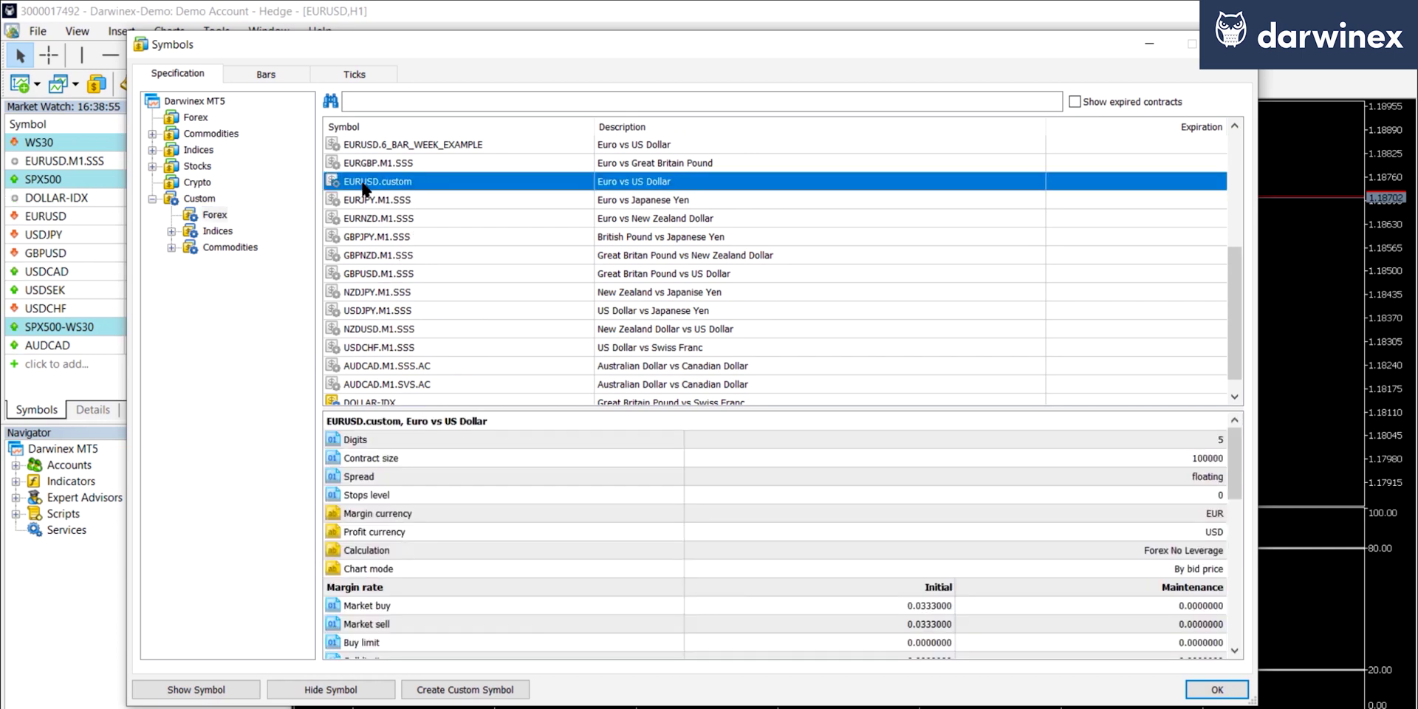
double_click(362, 184)
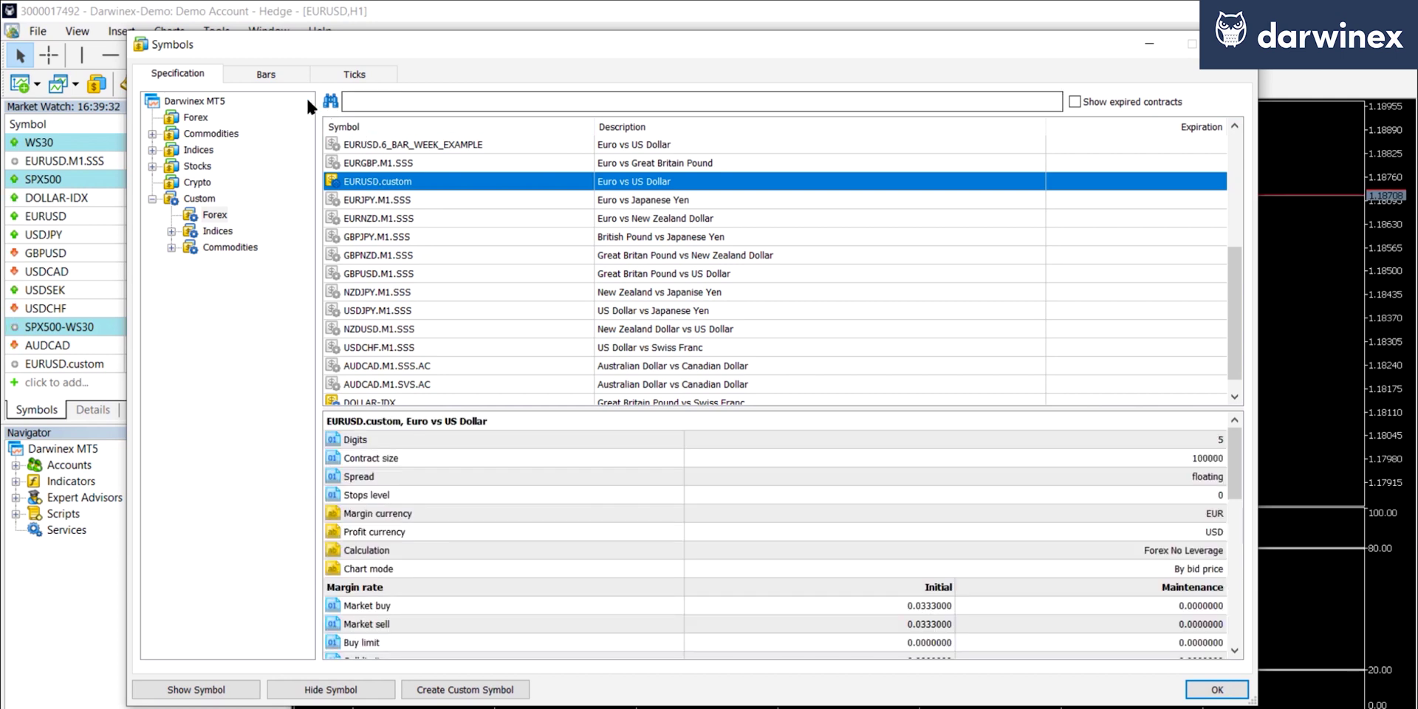
Import the M1 bars from C:\temp\Price Data\EURUSD_M1.csv into EURUSD.custom with tab separator, and close the symbol manager.
click(263, 77)
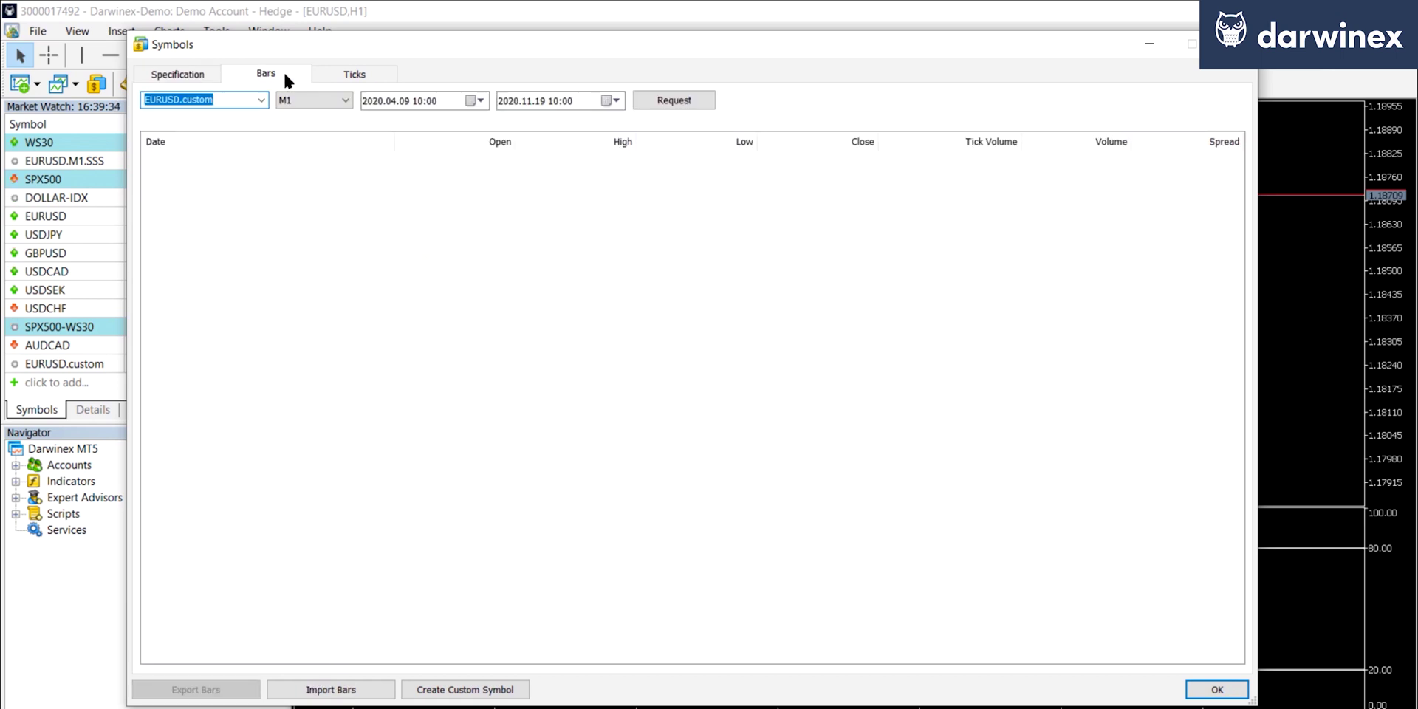
click(344, 74)
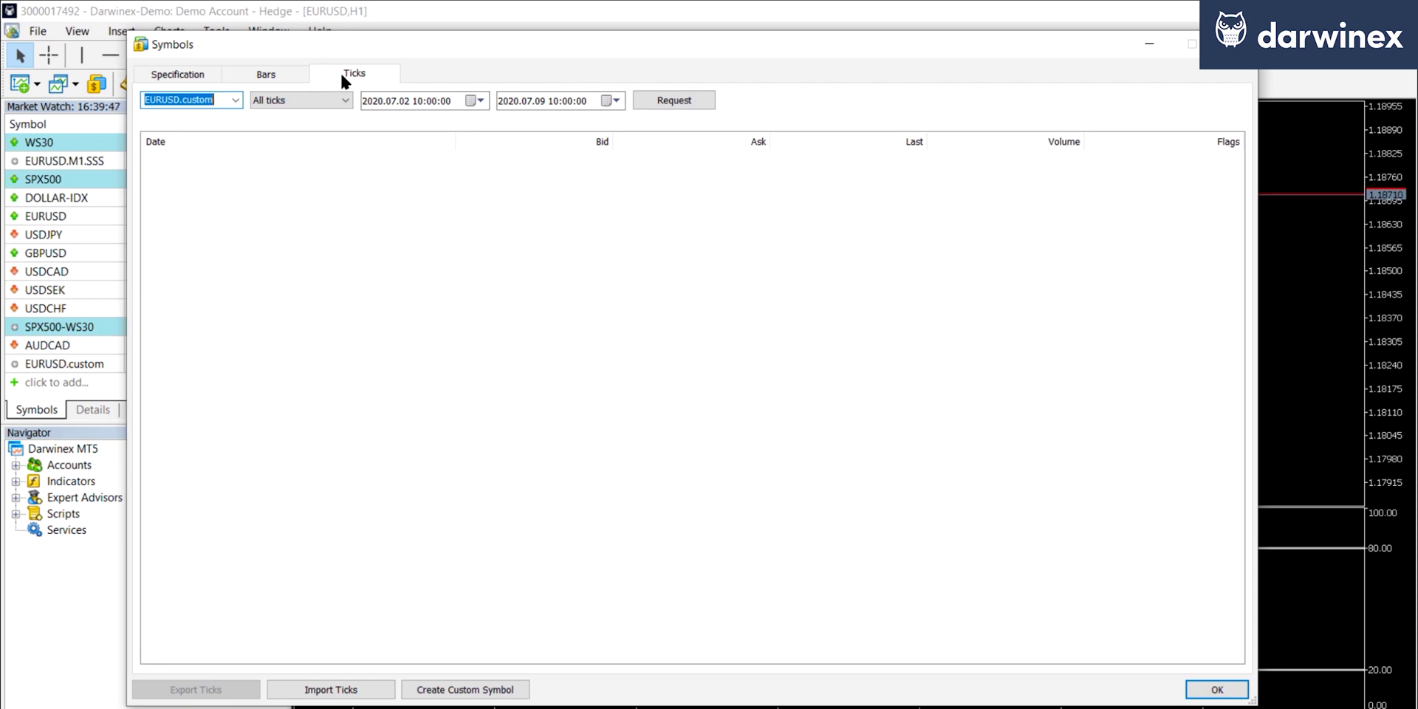
click(274, 80)
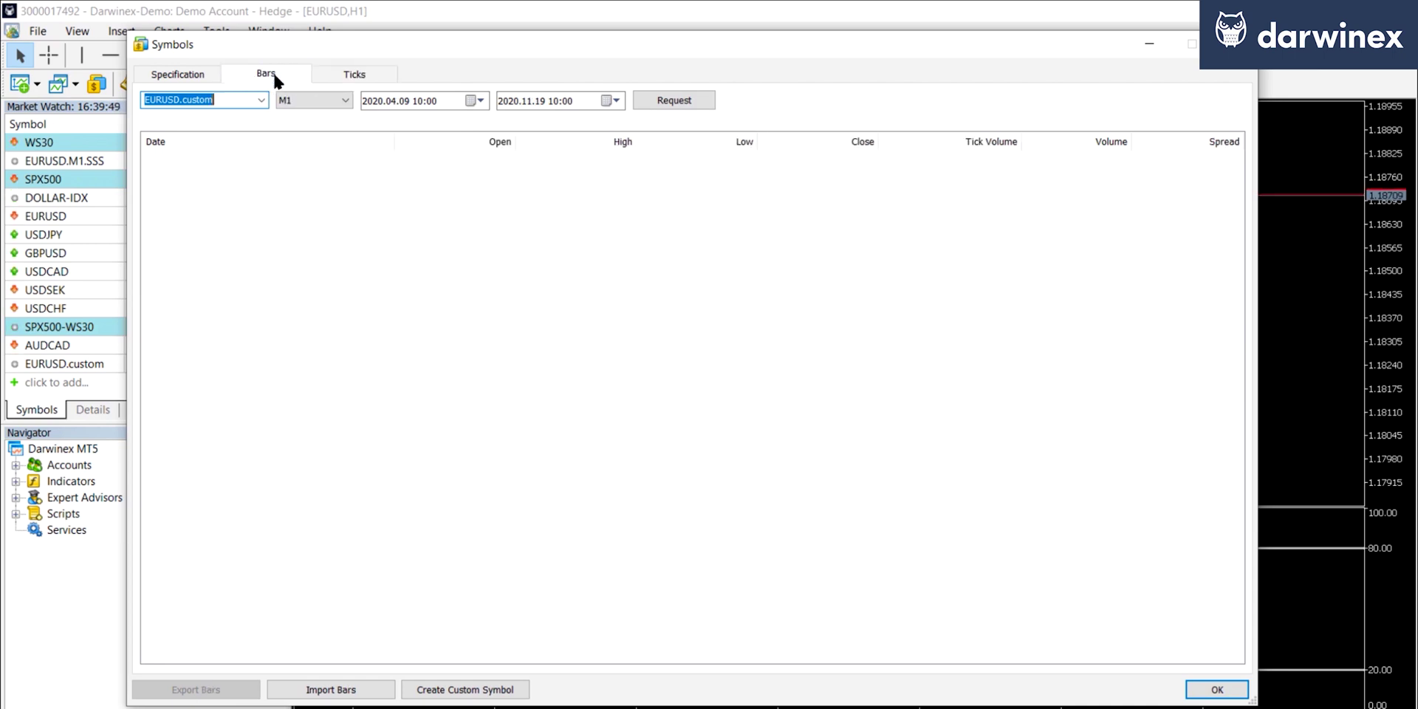
drag(544, 704, 543, 612)
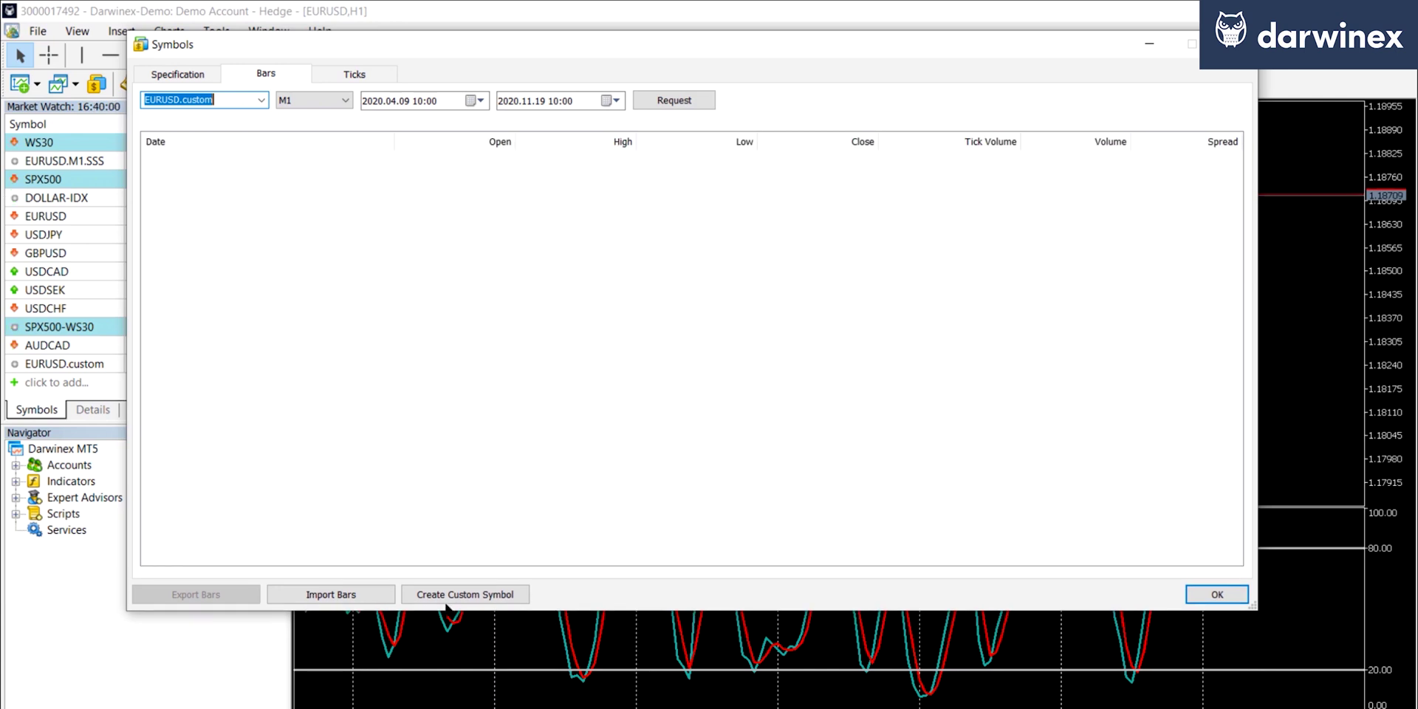
click(368, 600)
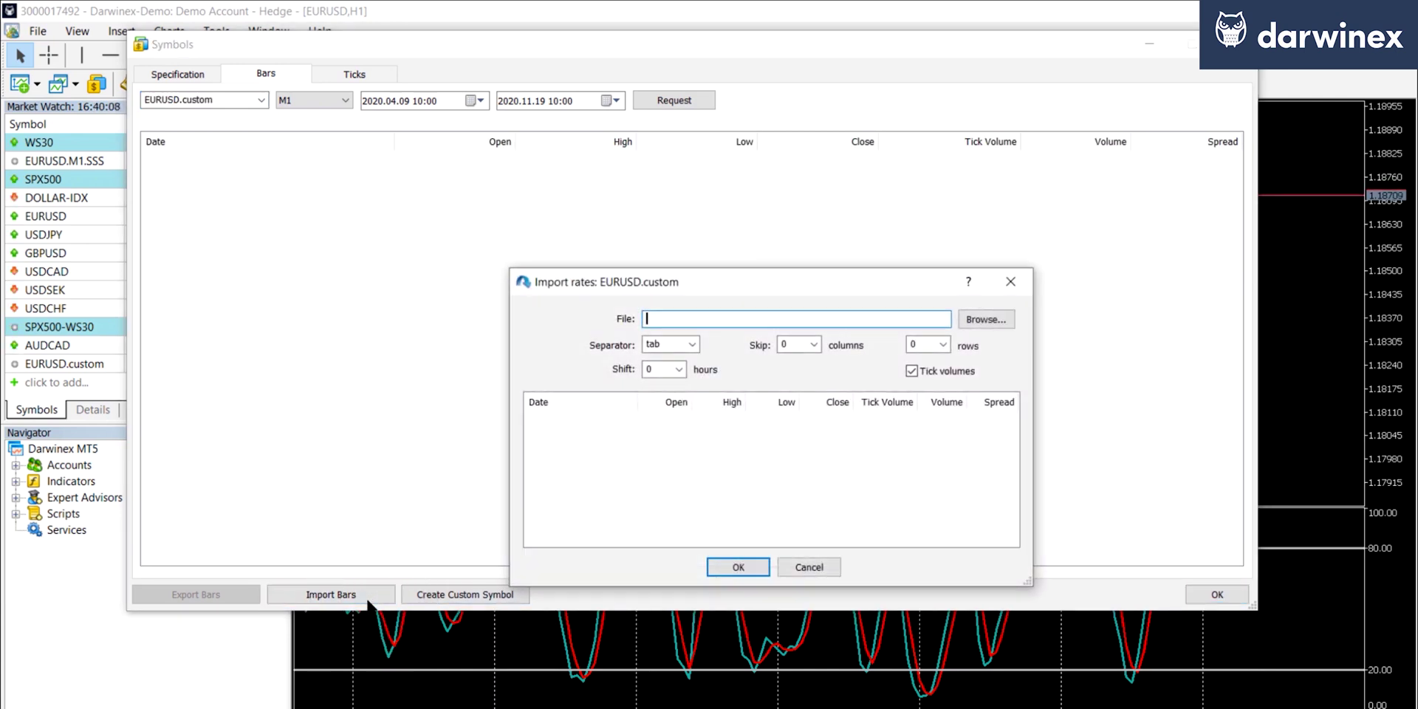
click(986, 319)
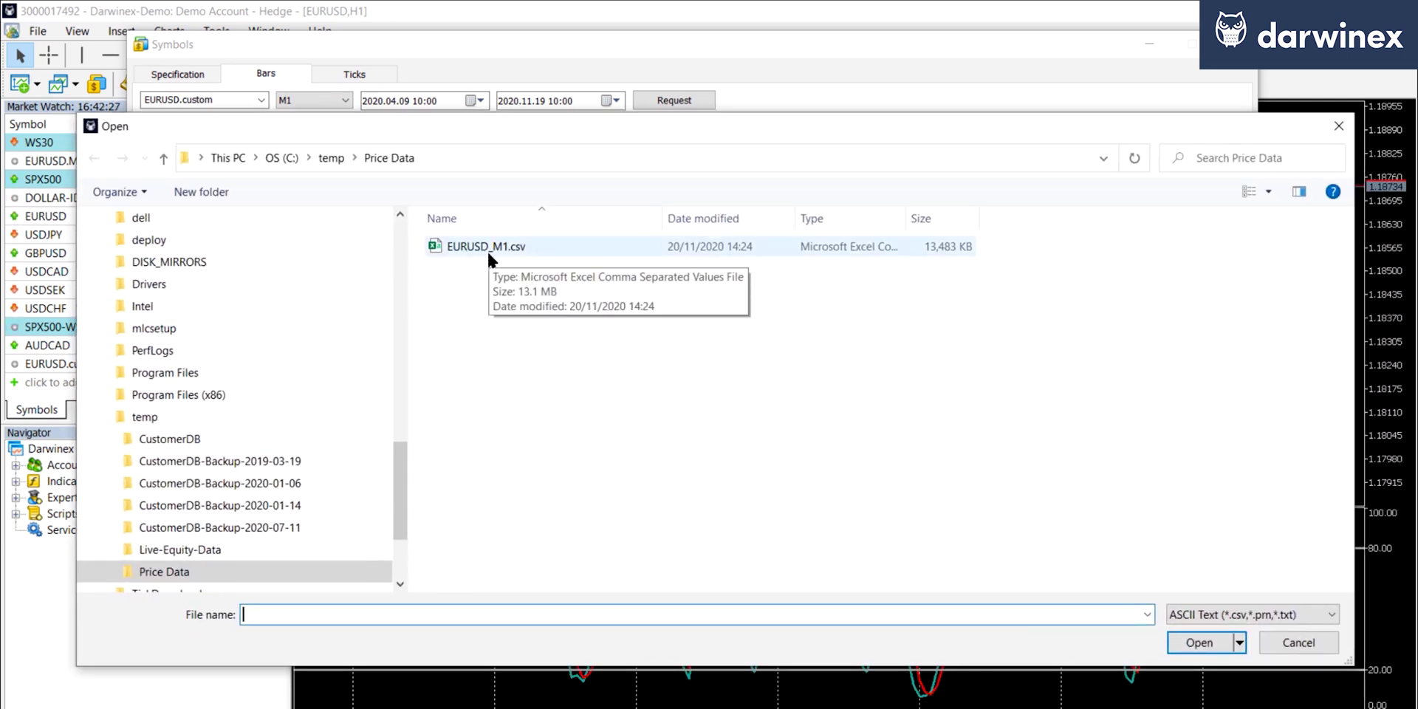
double_click(486, 248)
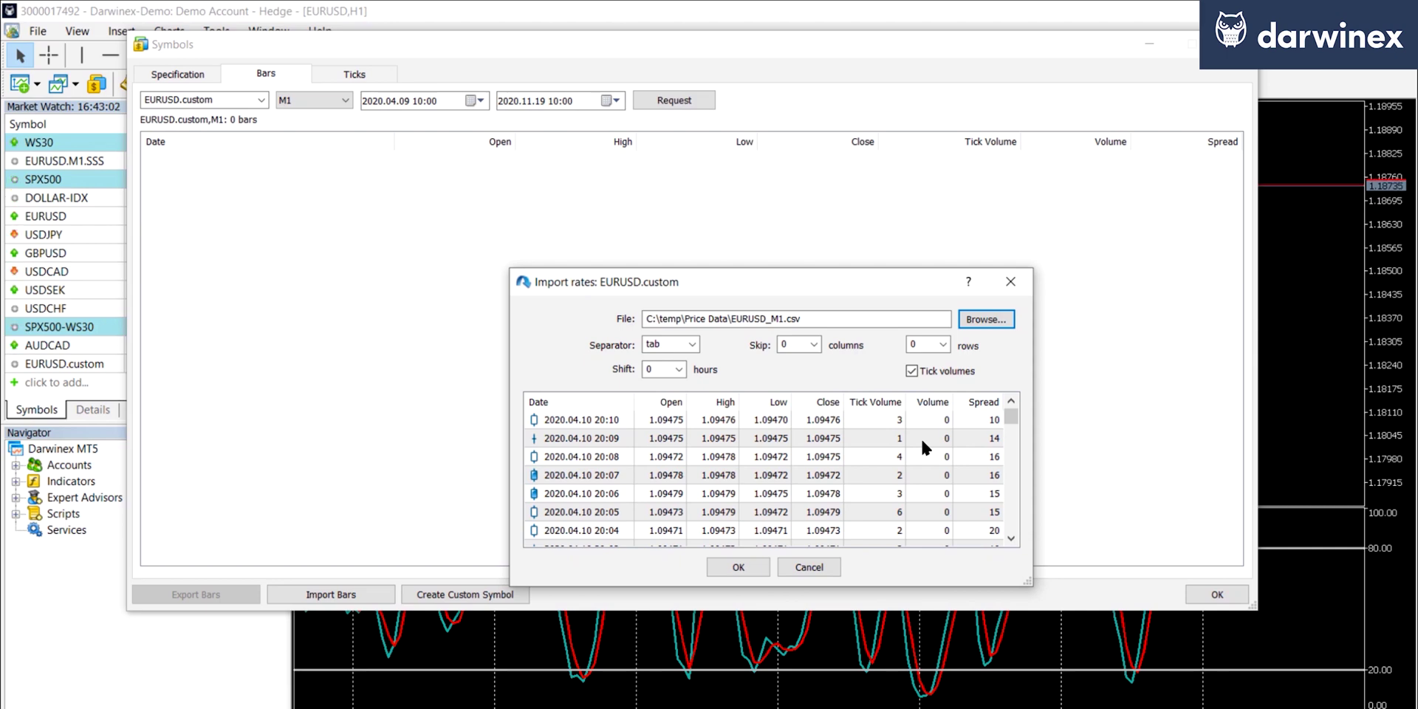
click(727, 566)
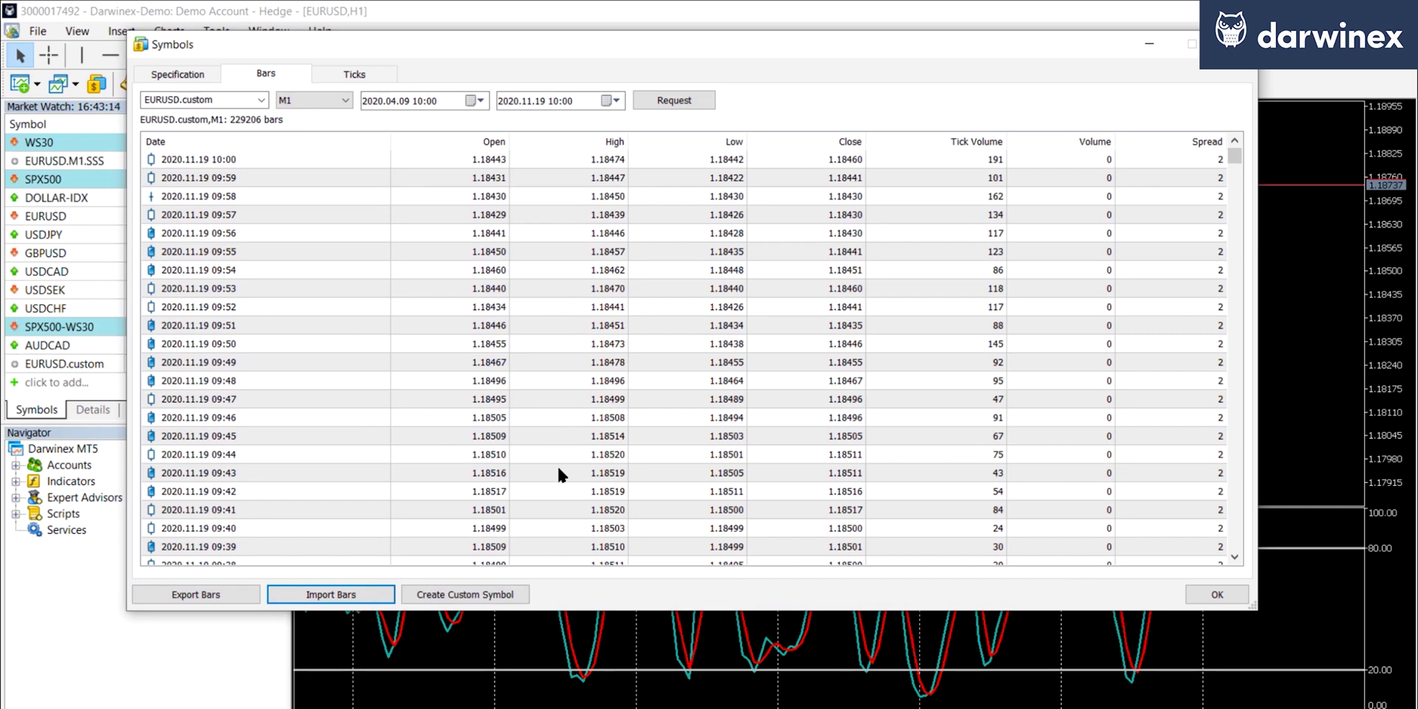
click(1241, 592)
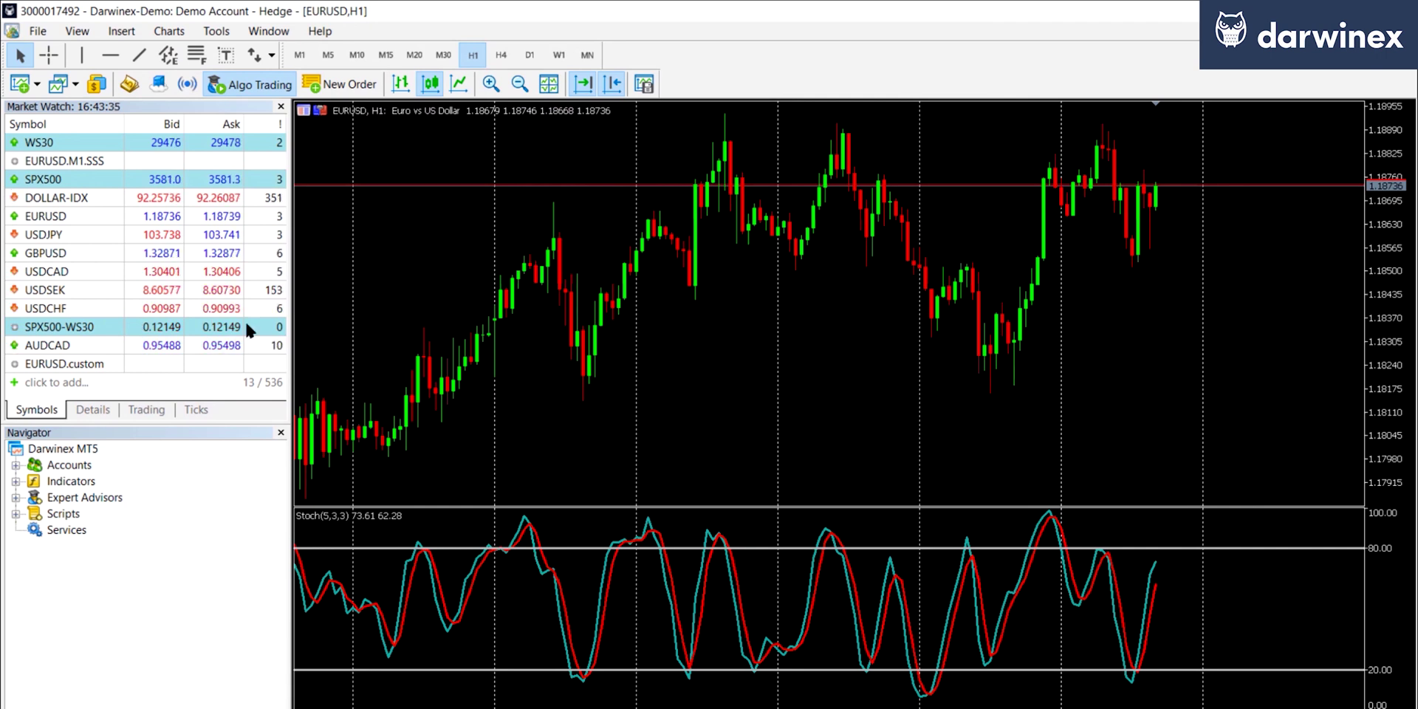
Open a chart window for EURUSD.custom from the Market Watch.
click(118, 360)
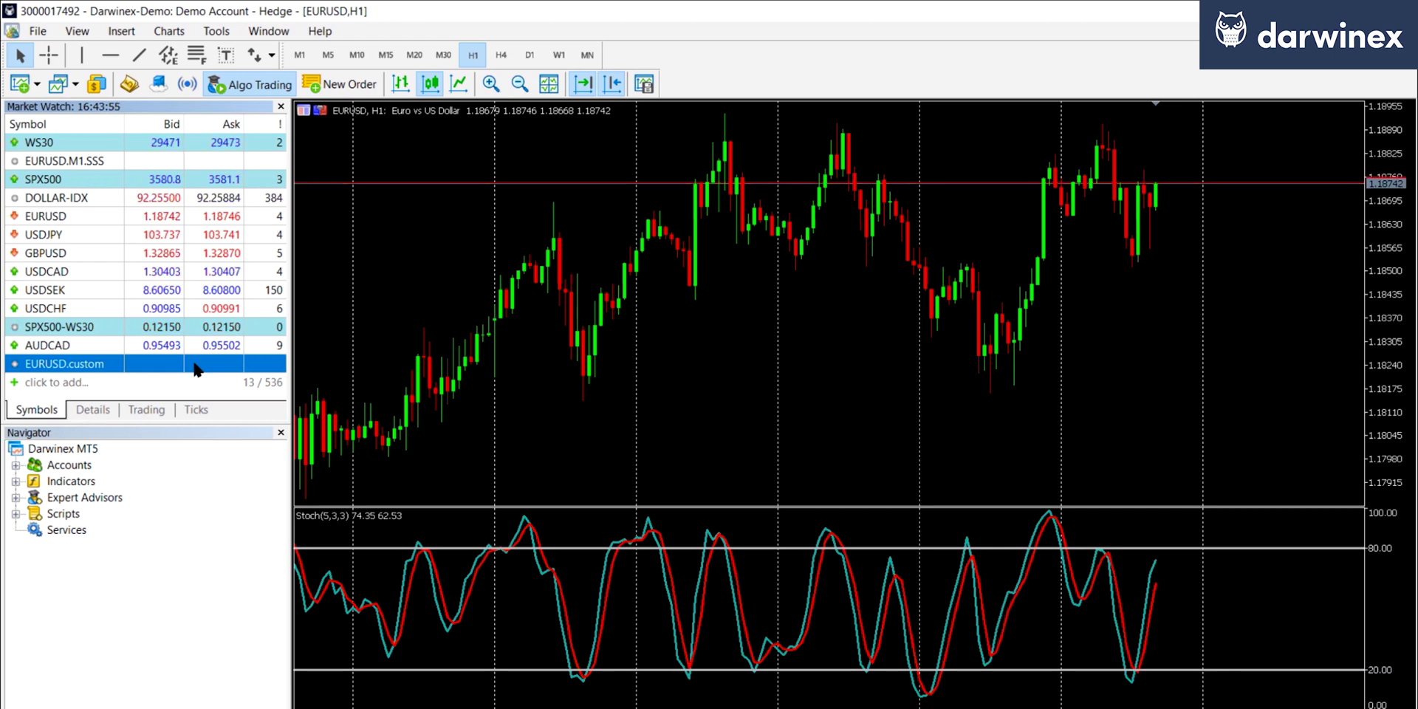
right_click(103, 364)
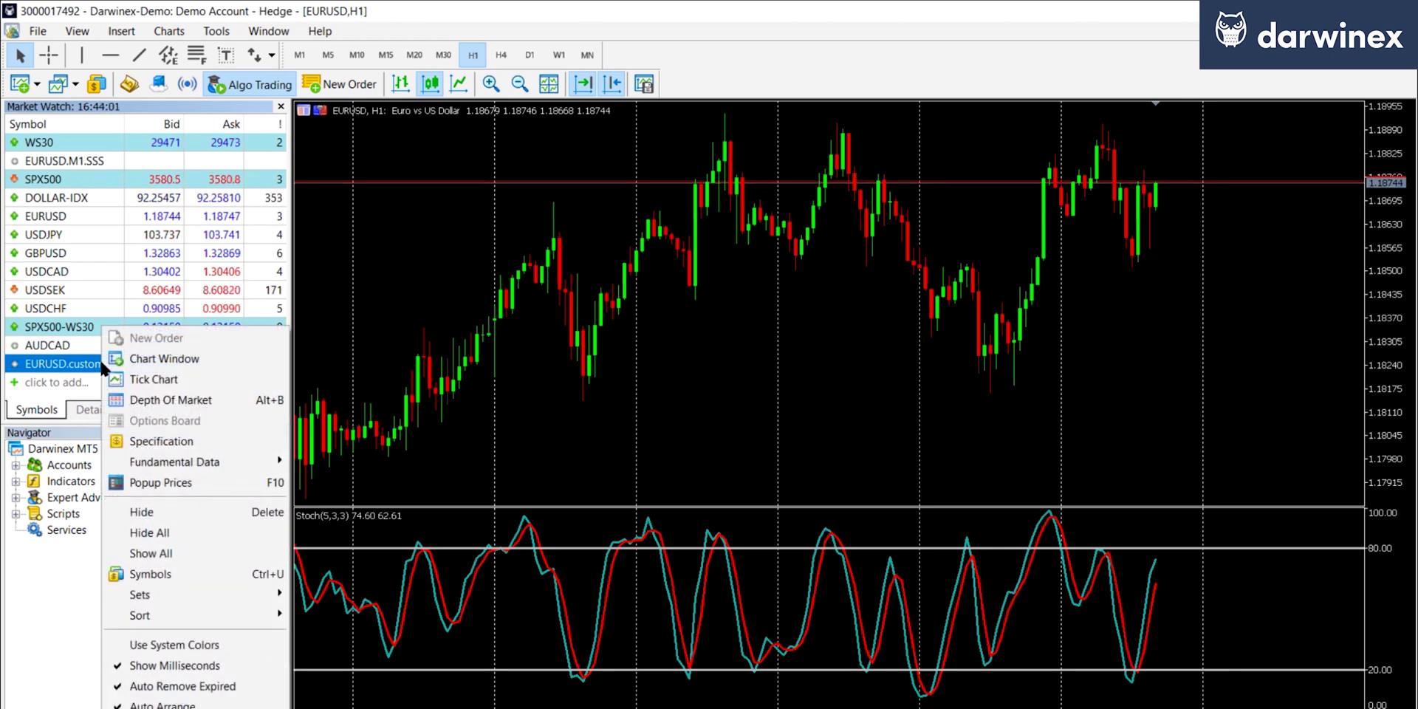
click(184, 356)
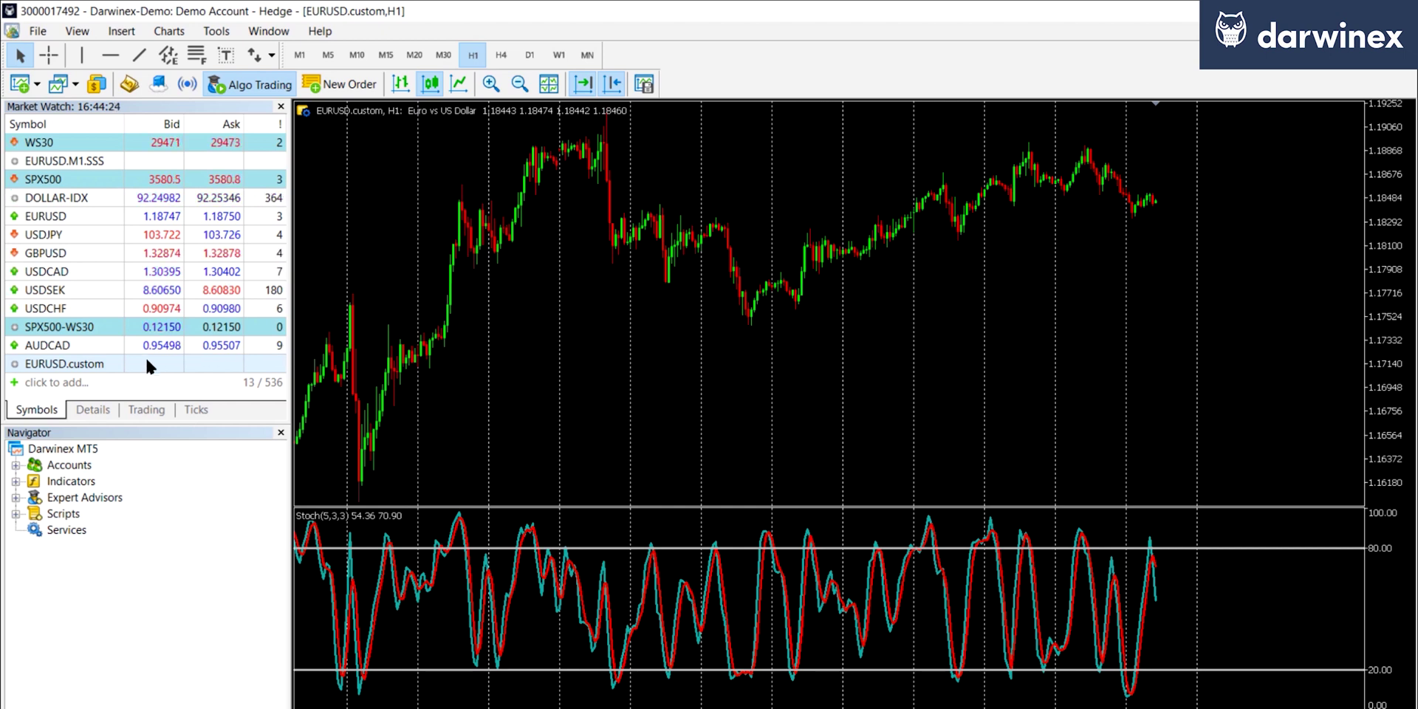
click(114, 363)
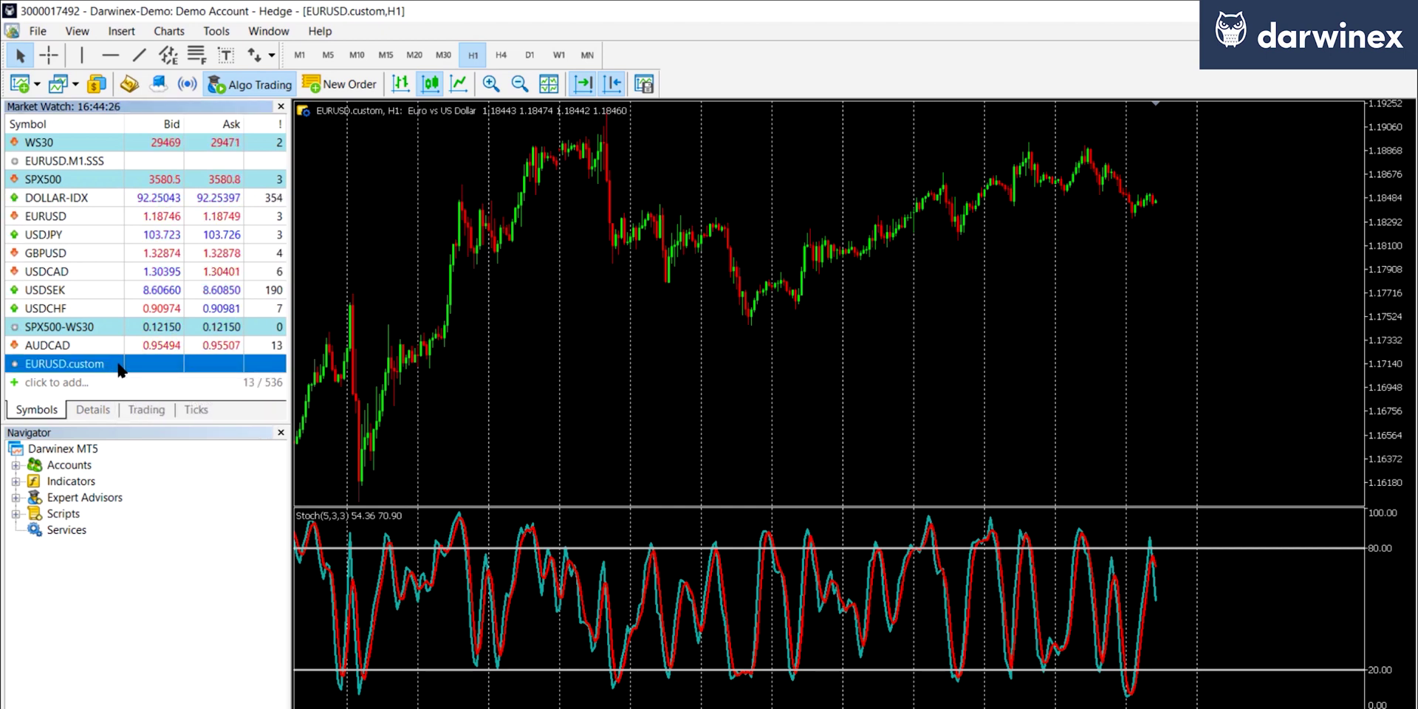